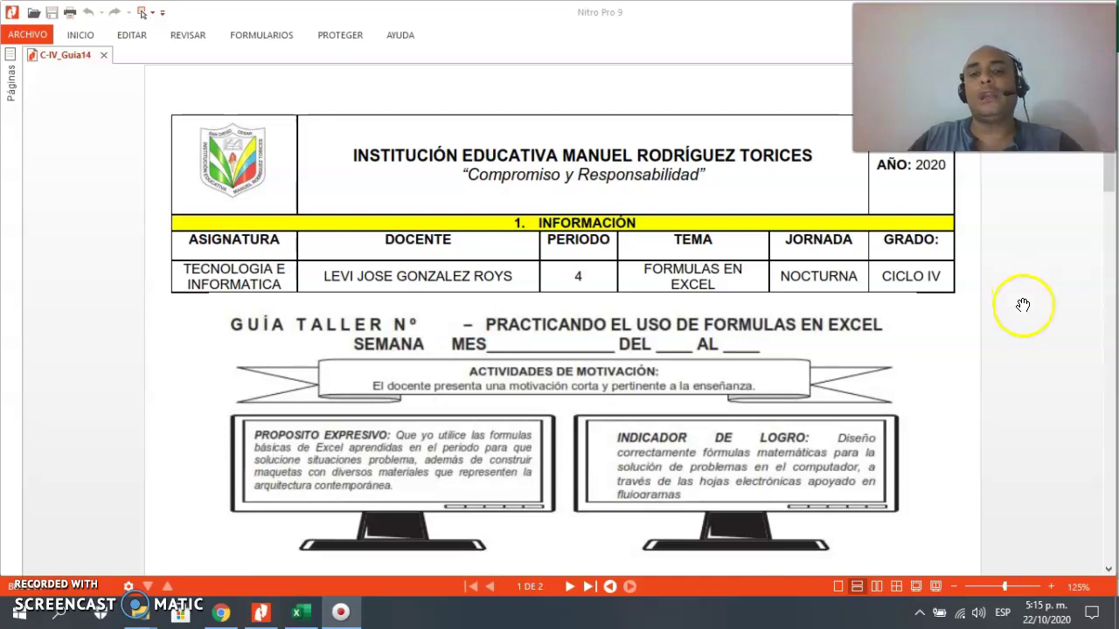
Scroll the guide past the formula exercises and OPERACIÓN table to page 2's grade table.
scroll(1023, 305, "down", 1)
scroll(1023, 305, "down", 1)
scroll(1022, 305, "down", 1)
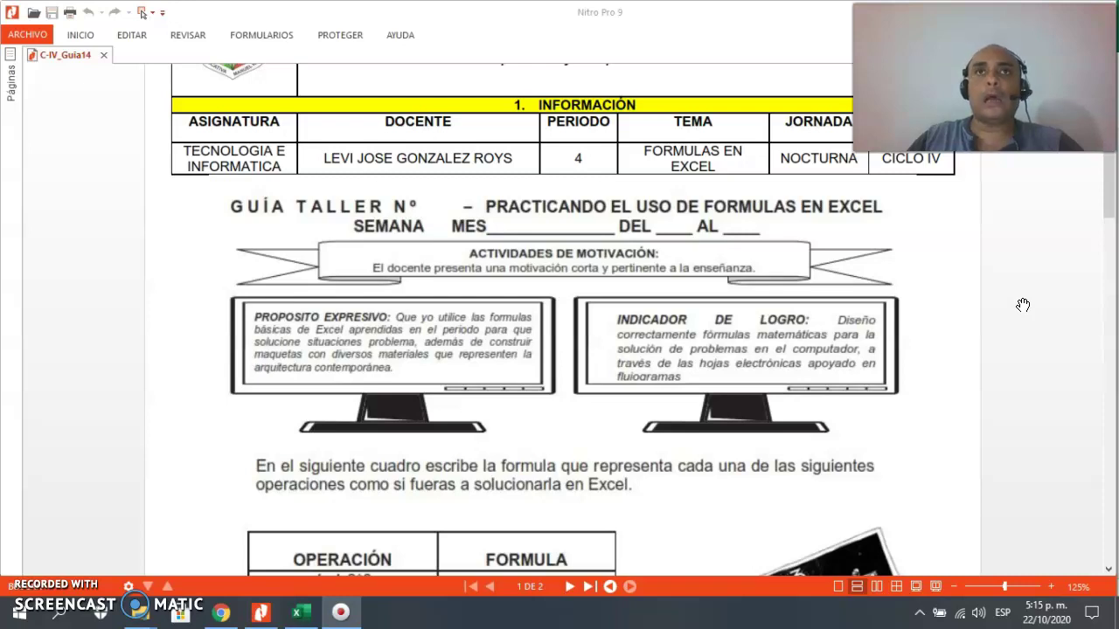
scroll(1025, 305, "down", 1)
scroll(954, 307, "down", 2)
scroll(879, 337, "down", 1)
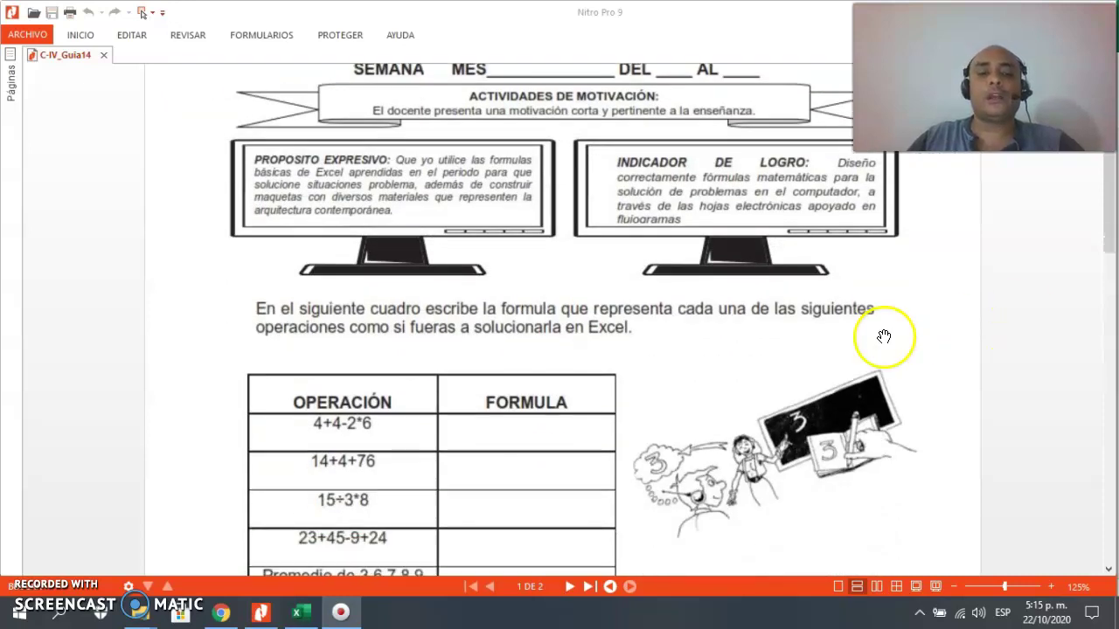
scroll(884, 334, "down", 3)
scroll(884, 336, "down", 2)
scroll(883, 335, "down", 3)
scroll(883, 335, "down", 2)
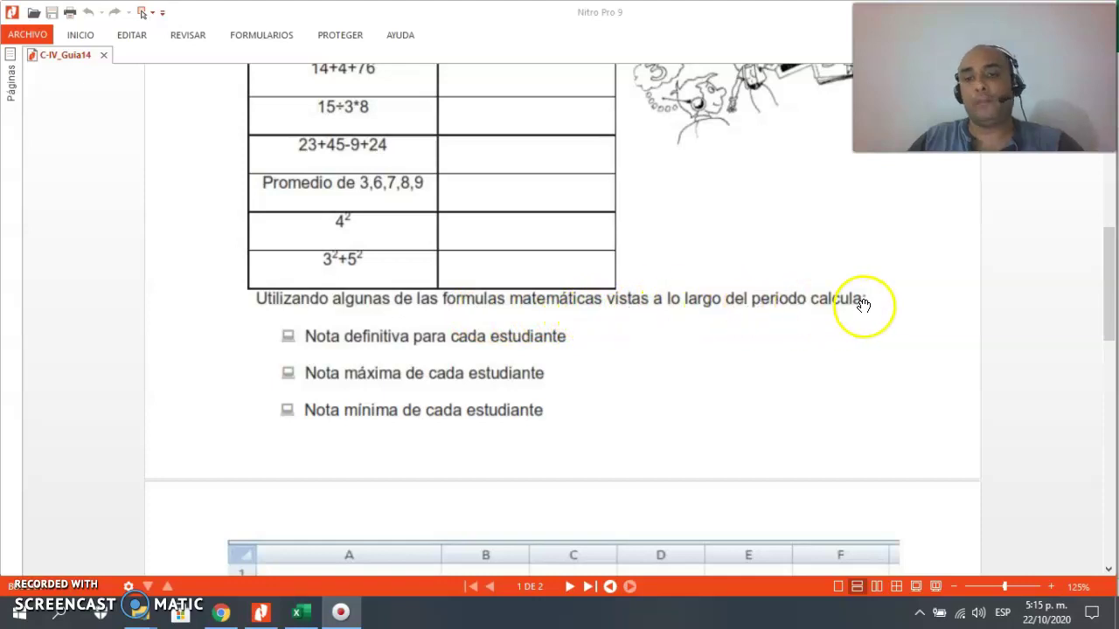
scroll(866, 306, "down", 1)
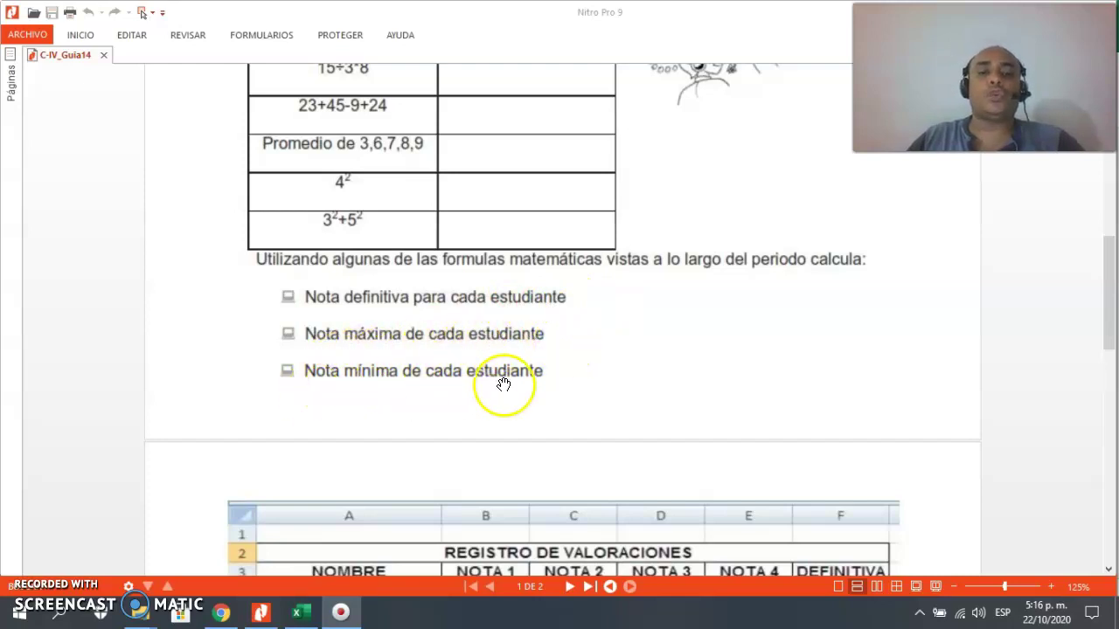
scroll(608, 376, "down", 1)
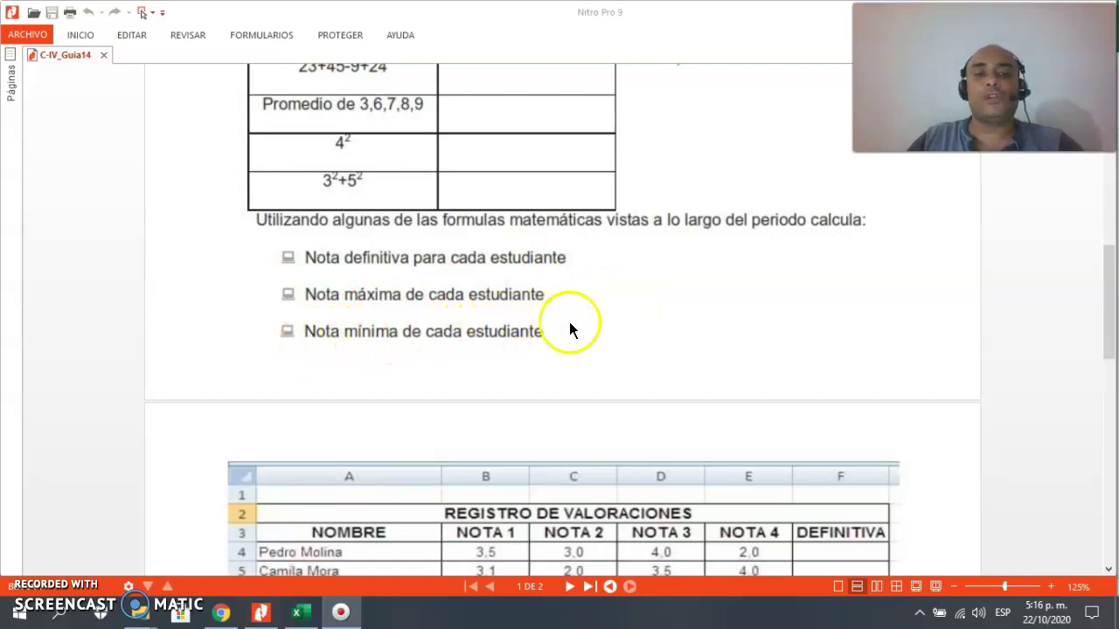
scroll(568, 323, "down", 2)
Scroll down until the NOTA MAX/NOTA MIN rows and the fill-formatting instructions are visible.
scroll(568, 323, "down", 2)
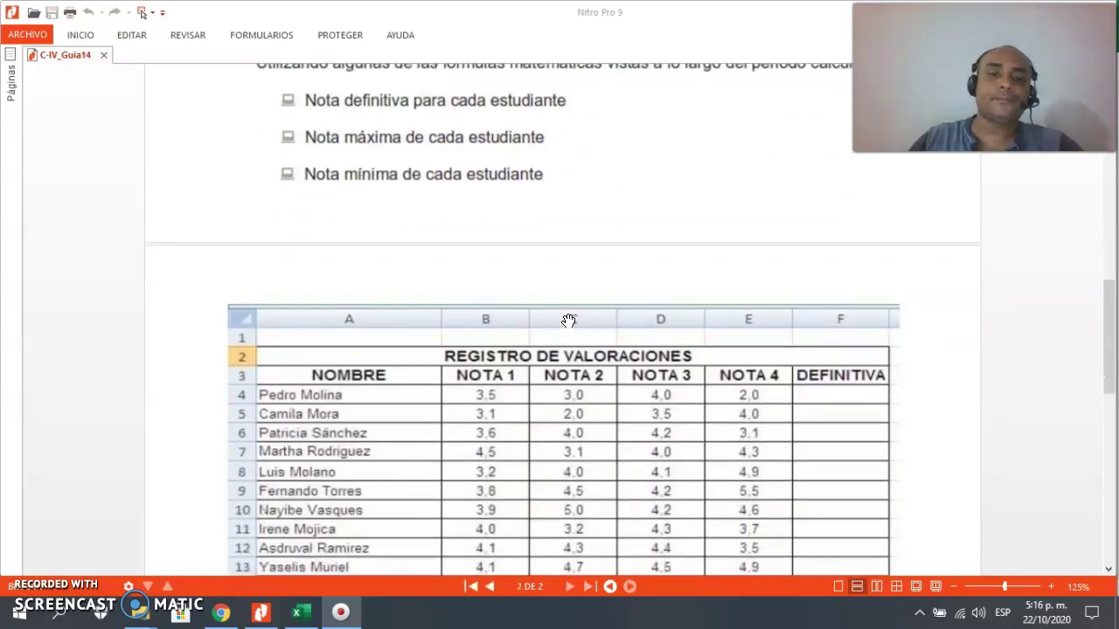
scroll(568, 324, "down", 2)
scroll(568, 319, "down", 1)
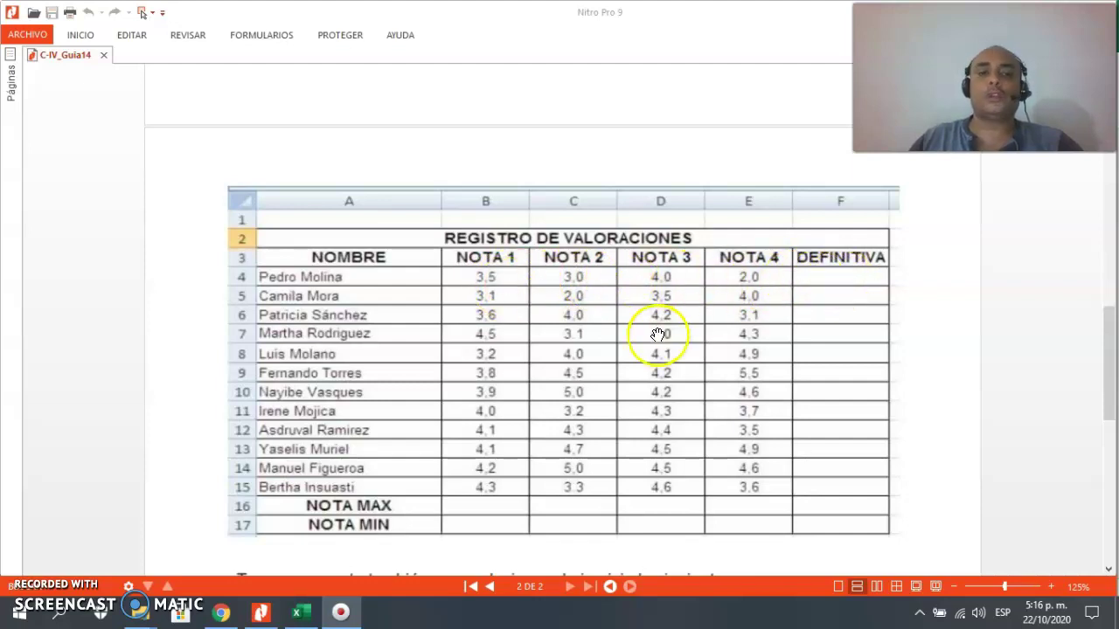
scroll(657, 376, "down", 2)
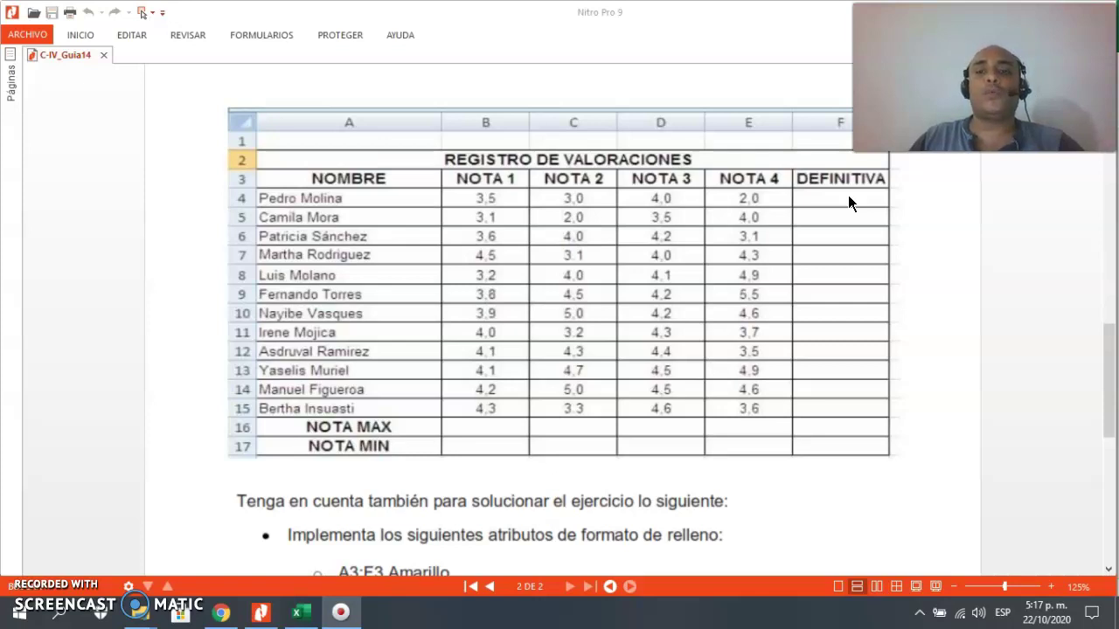
Switch to the Practicando Formulas en Excel workbook from the taskbar.
left_click(297, 612)
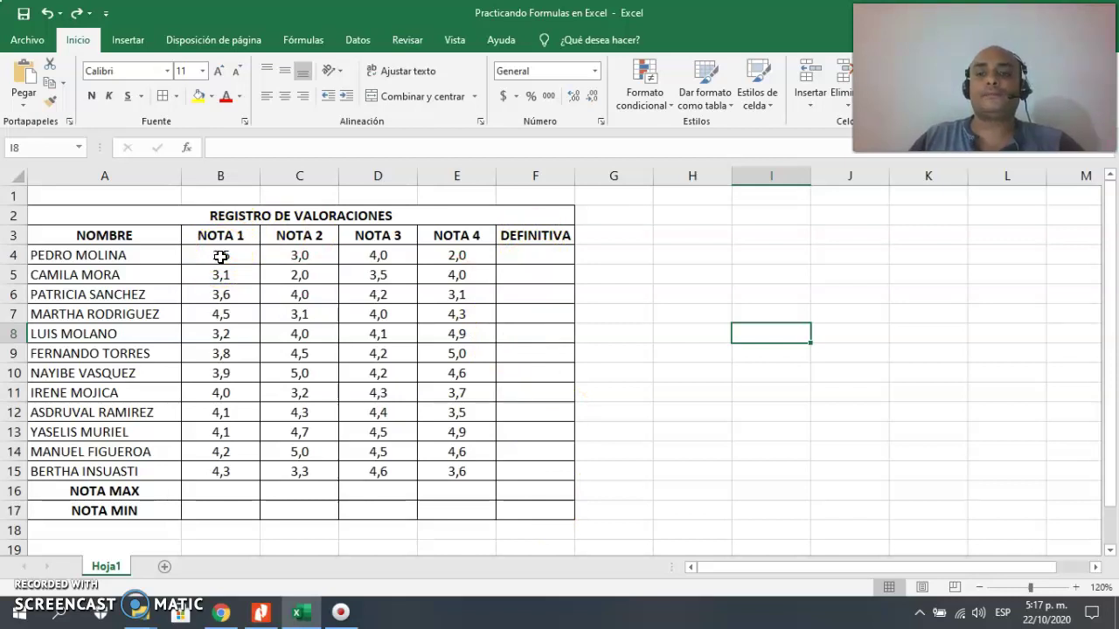
key("alt+p")
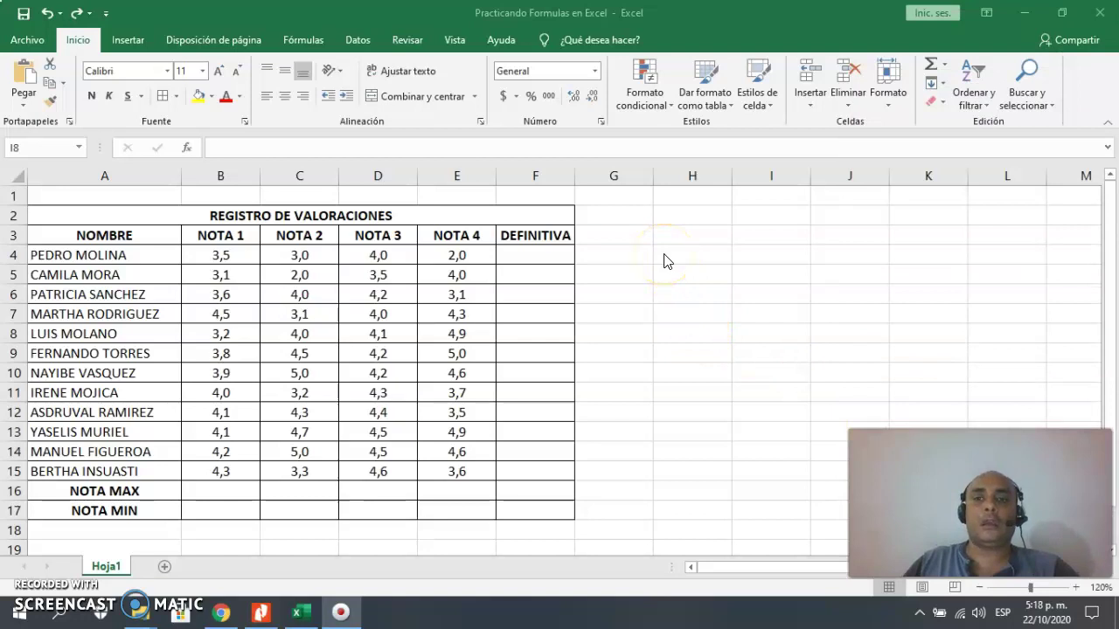
Put =PROMEDIO(B4:E4) in F4 via AutoSum Promedio, giving the first student's average of 3,1.
left_click(210, 251)
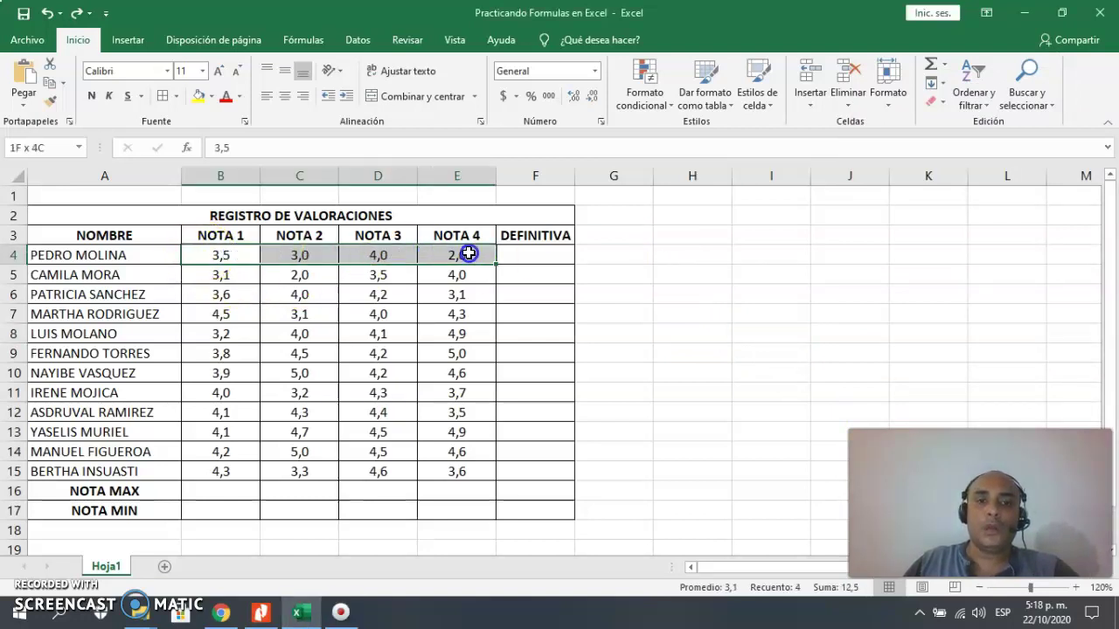
left_click_drag(239, 251, 514, 253)
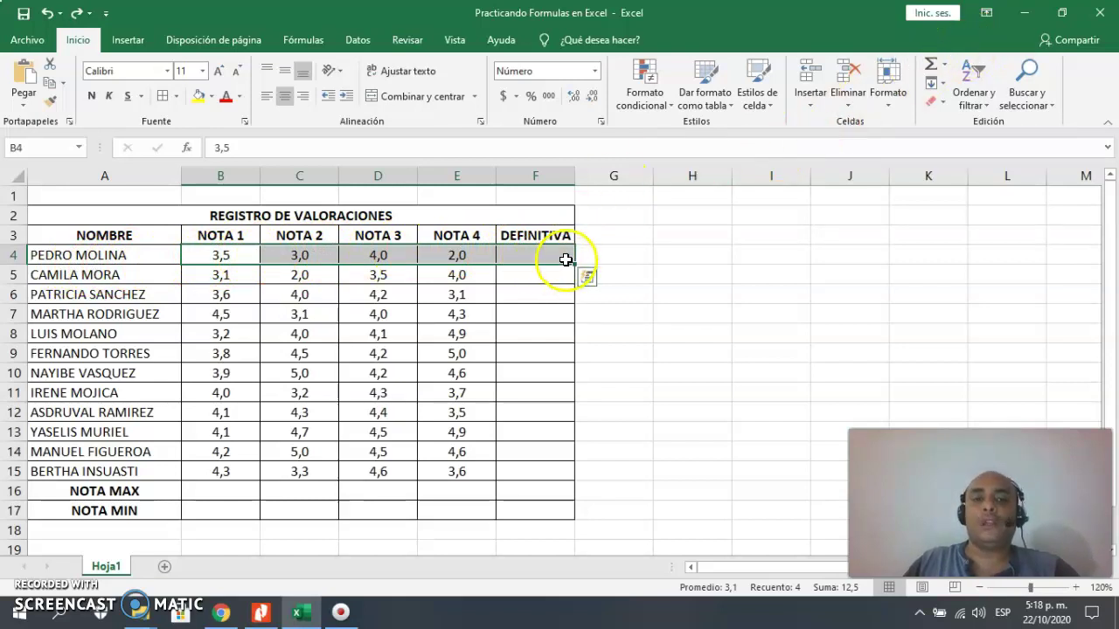
left_click(941, 70)
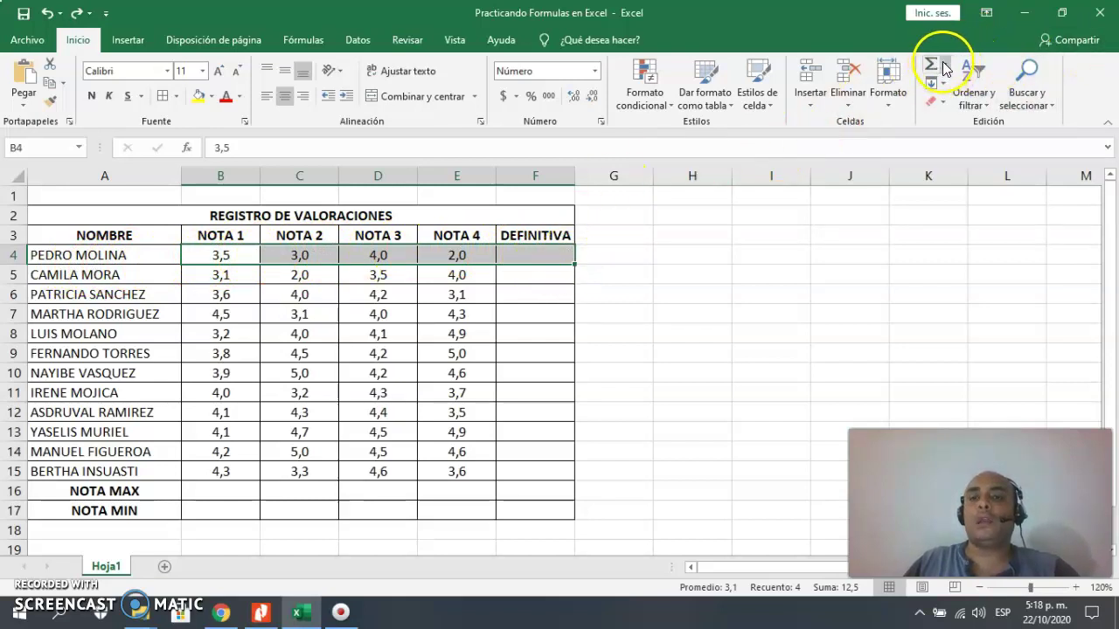
left_click(943, 69)
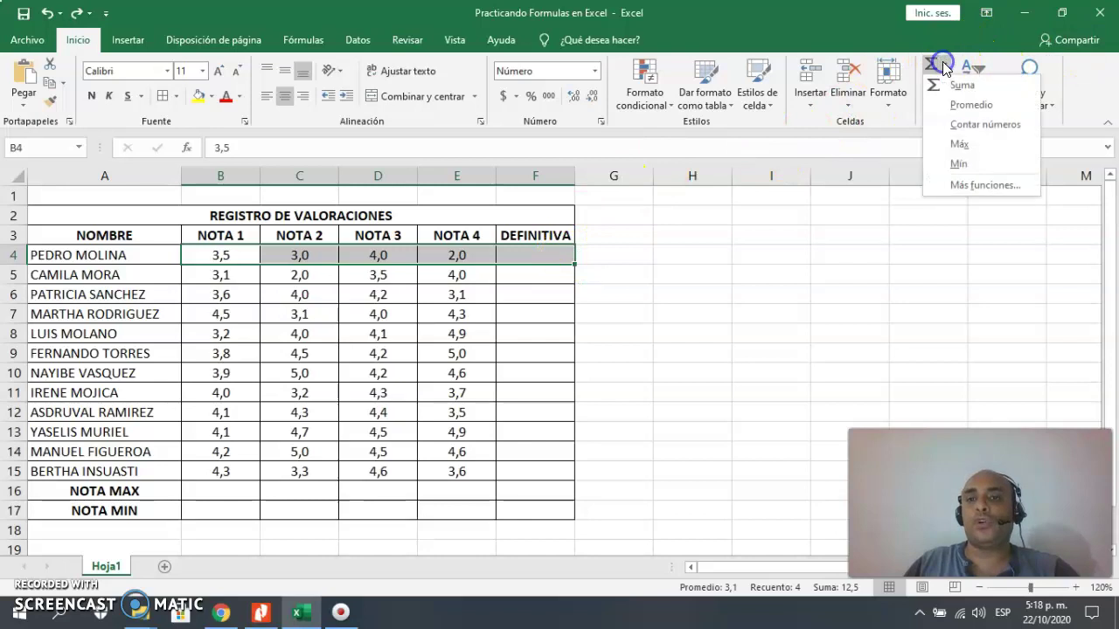
left_click(972, 104)
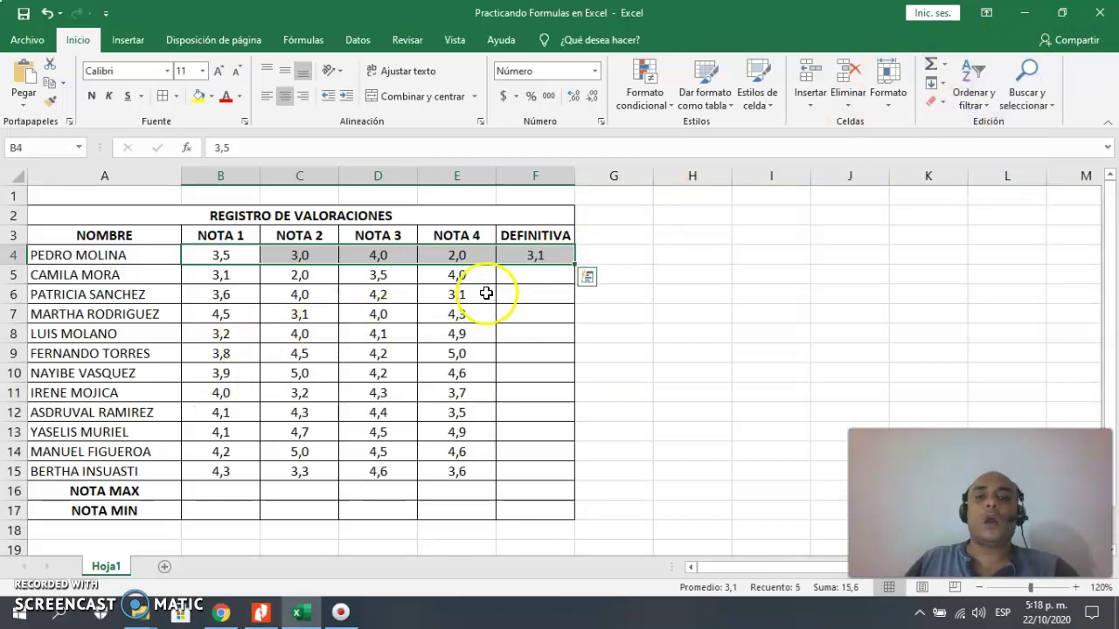
left_click(535, 254)
left_click_drag(316, 148, 164, 147)
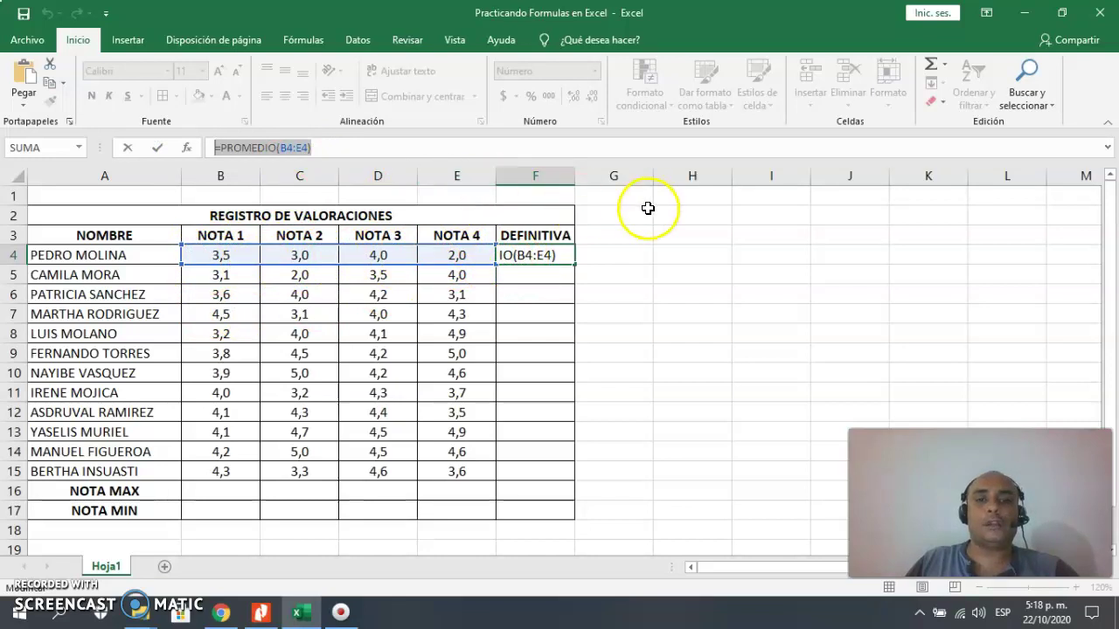
key("Return")
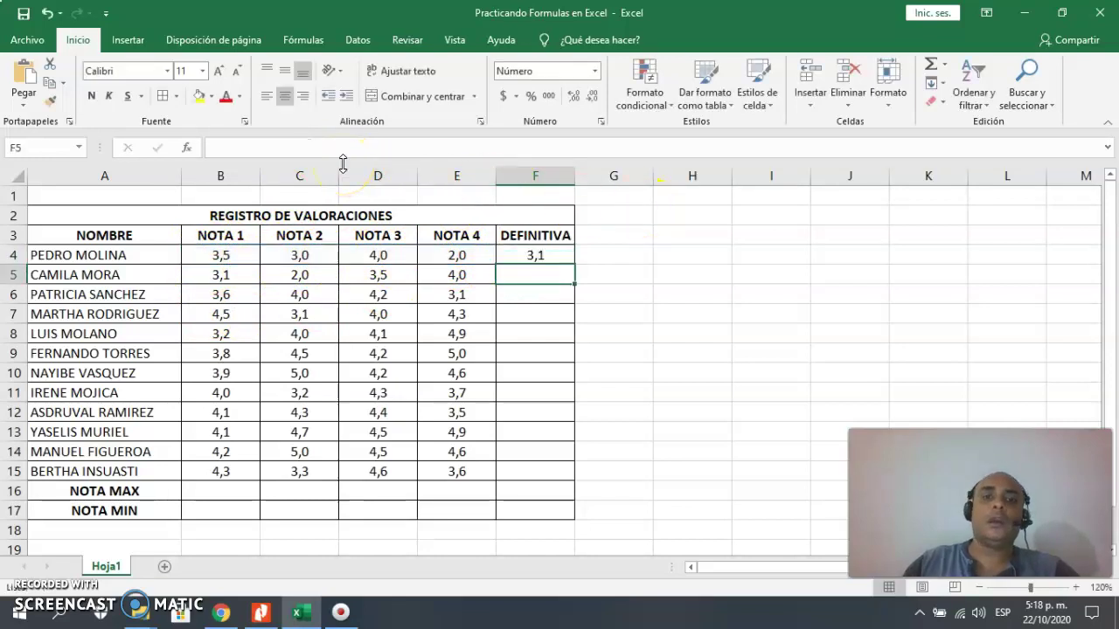
Average the grades of rows 5, 6 and 7 into F5, F6 and F7 with AutoSum Promedio.
left_click(228, 274)
left_click_drag(228, 275, 525, 275)
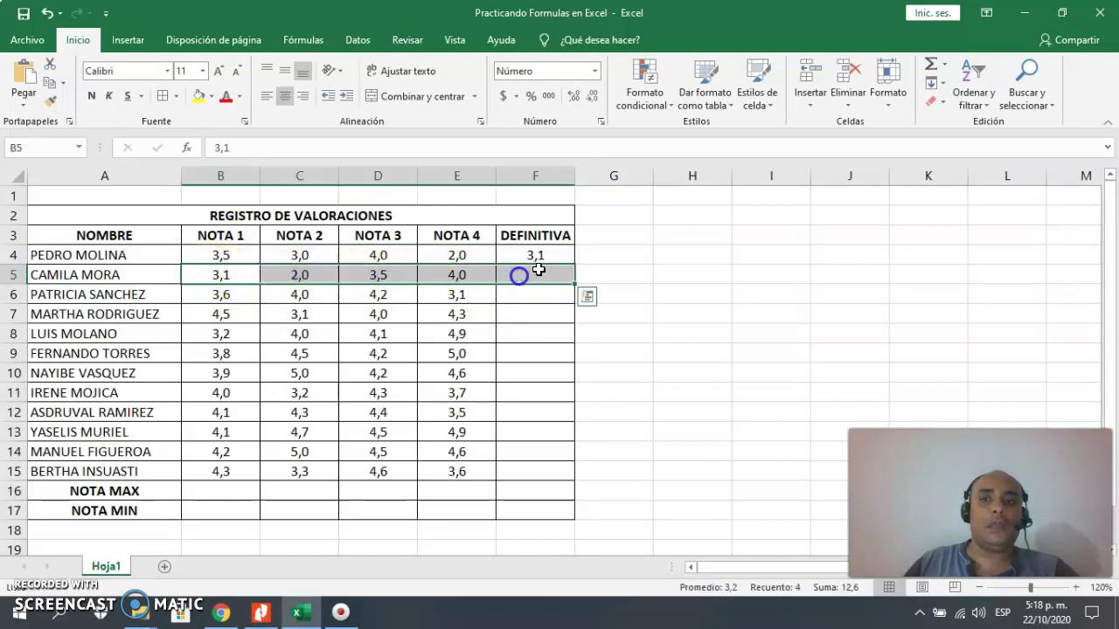
left_click(944, 65)
left_click(968, 104)
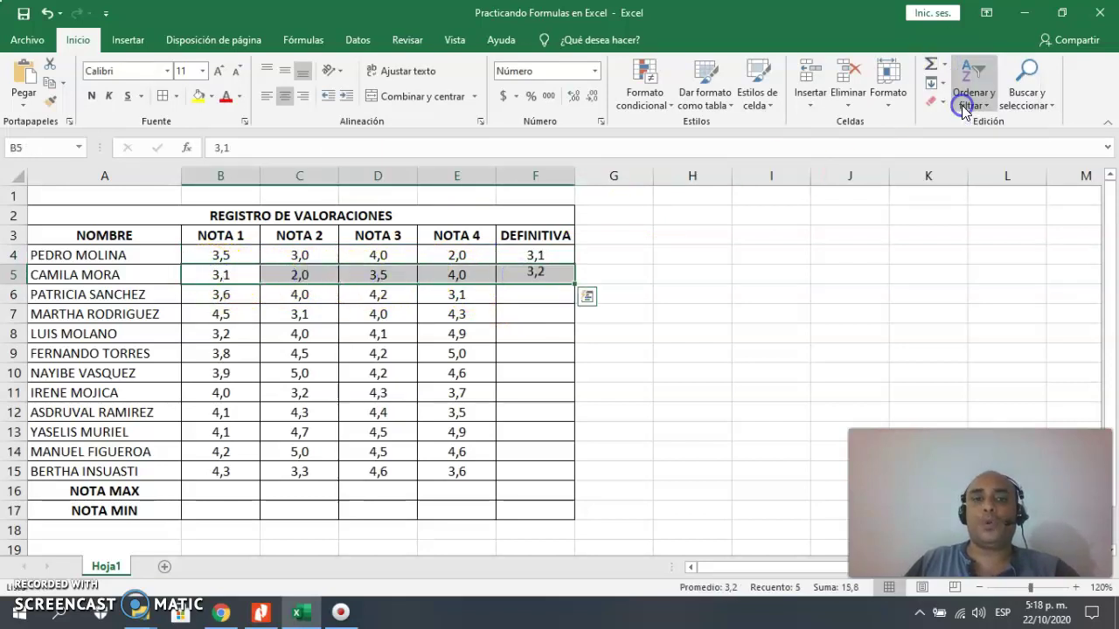
left_click_drag(225, 296, 518, 303)
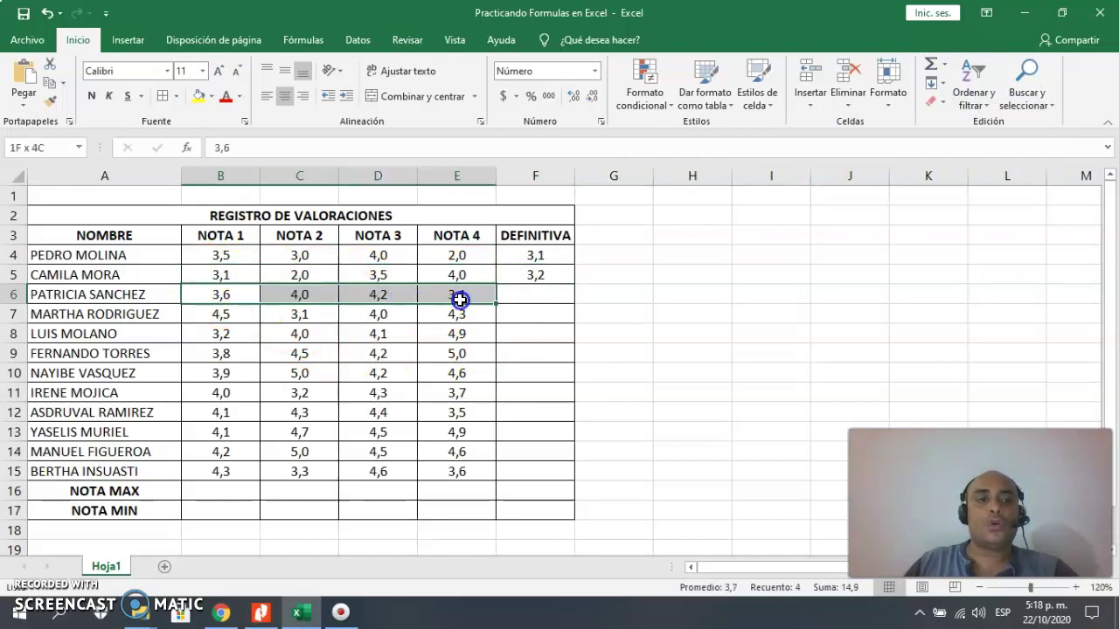
left_click(945, 66)
left_click(984, 104)
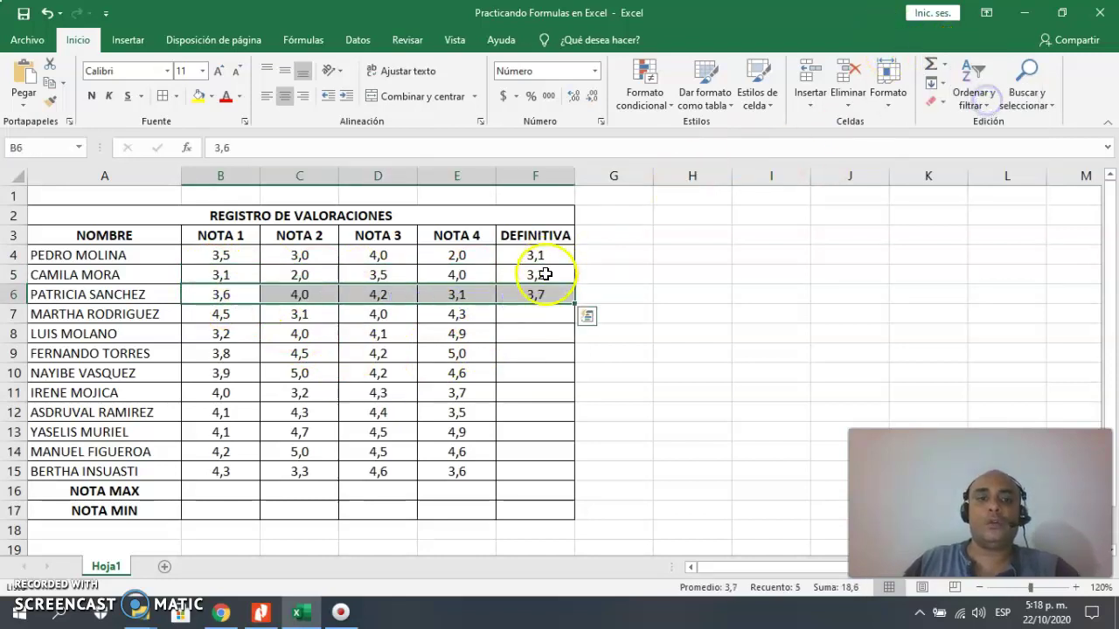
left_click_drag(223, 316, 505, 319)
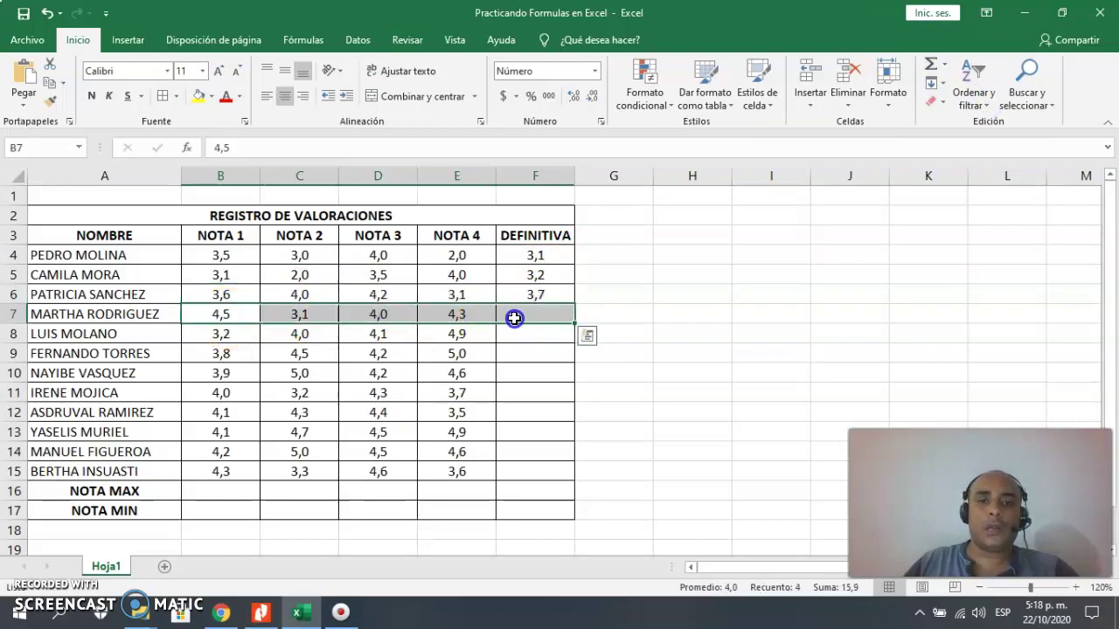
left_click(943, 65)
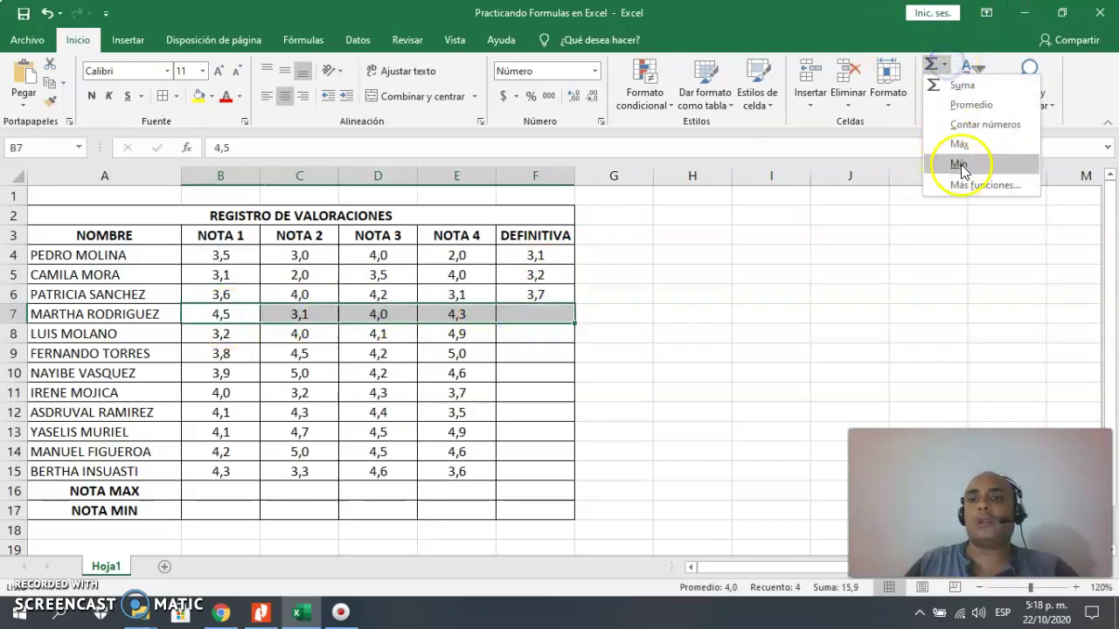
left_click(977, 107)
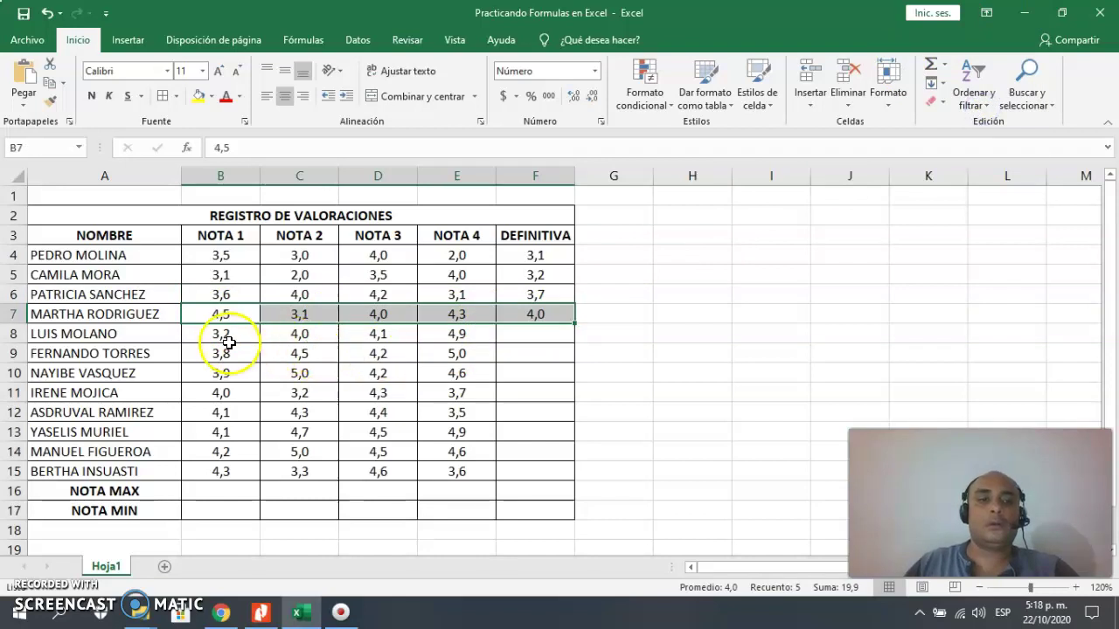
Average rows 8 and 9 into F8 and F9, giving 4,1 and 4,4.
left_click_drag(228, 343, 540, 339)
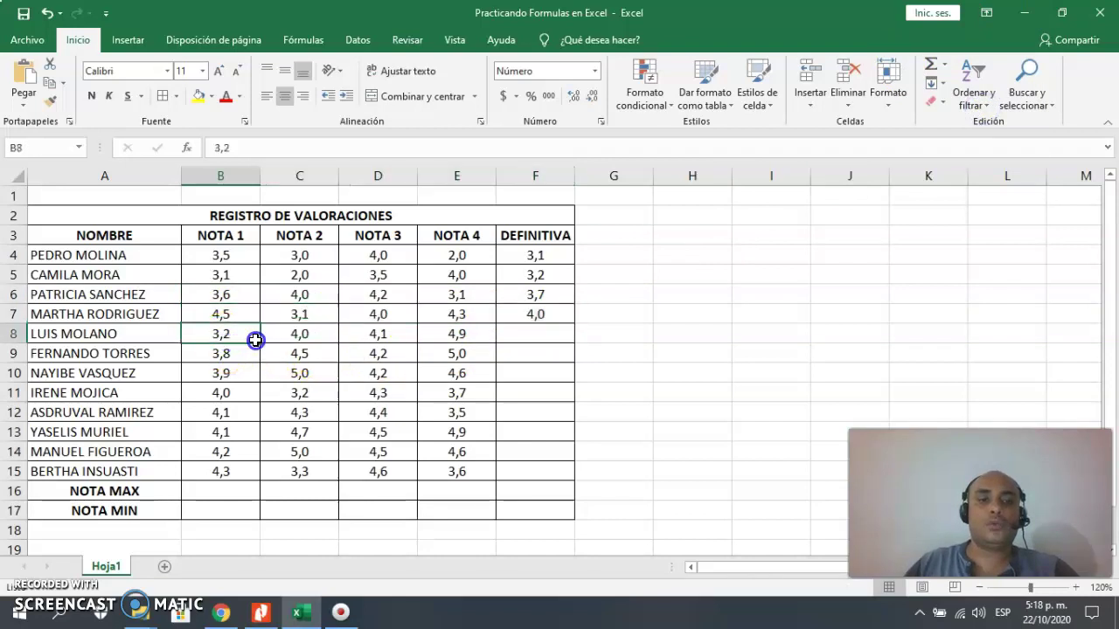
left_click(947, 66)
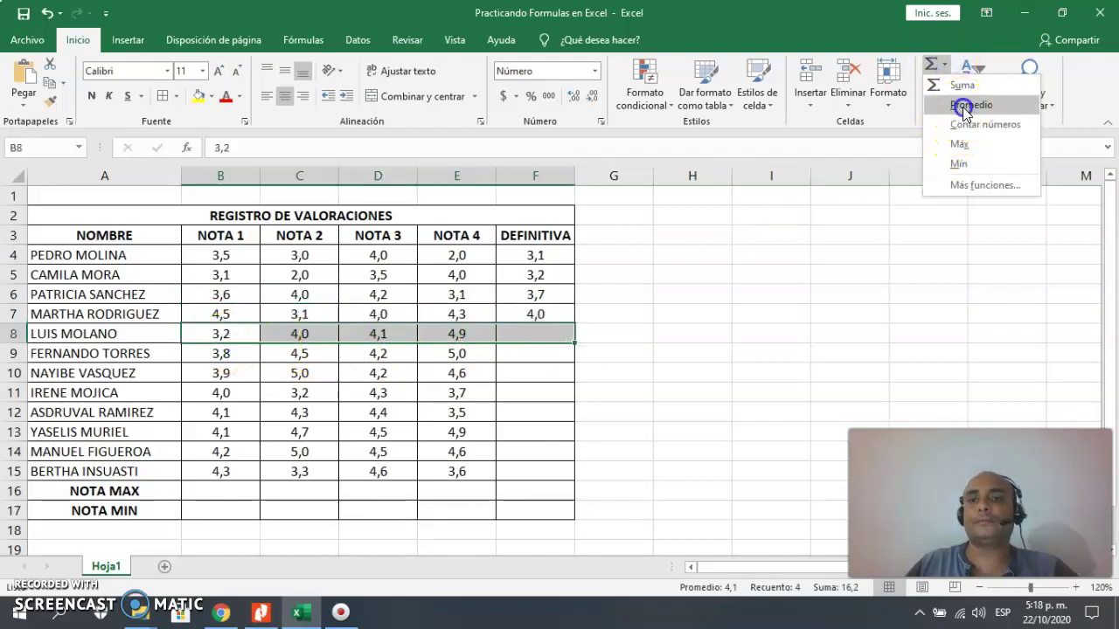
left_click(962, 107)
left_click_drag(220, 353, 513, 354)
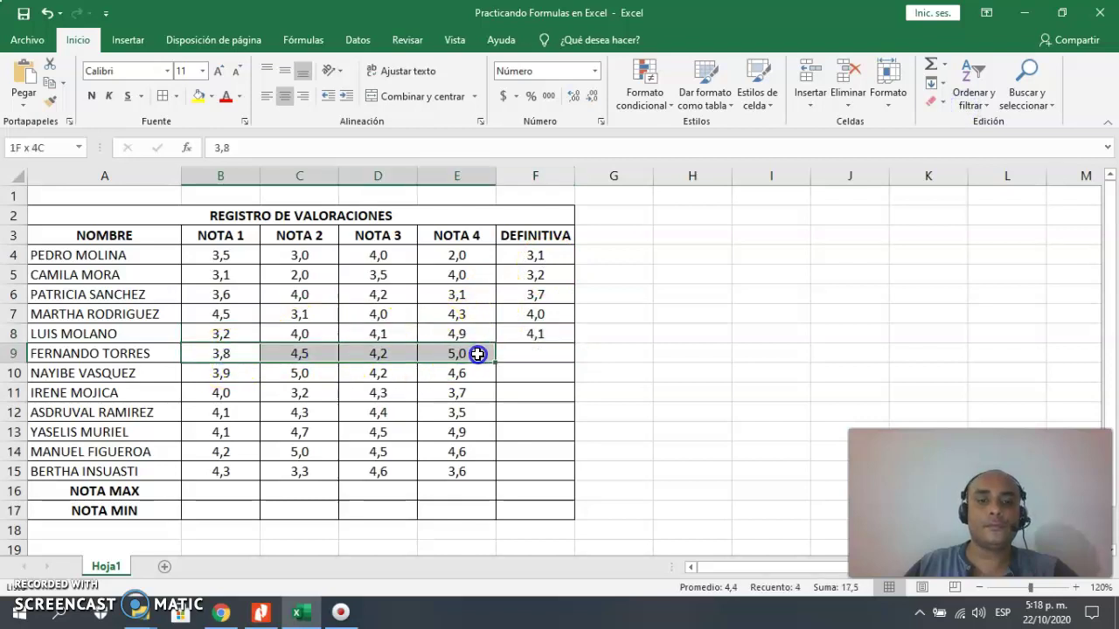
left_click(946, 66)
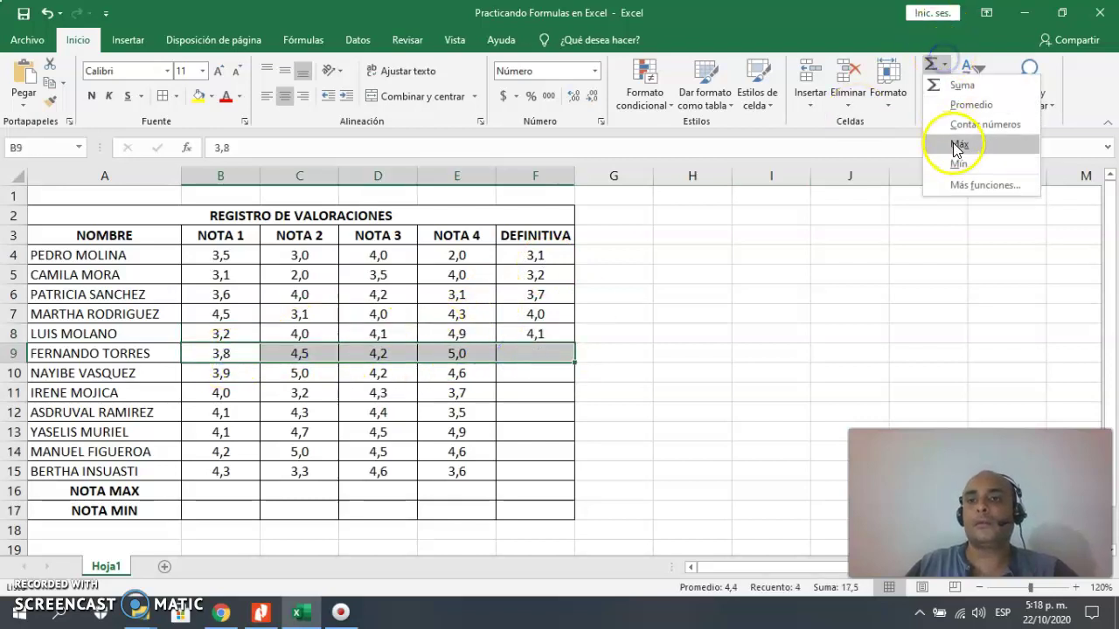
left_click(966, 105)
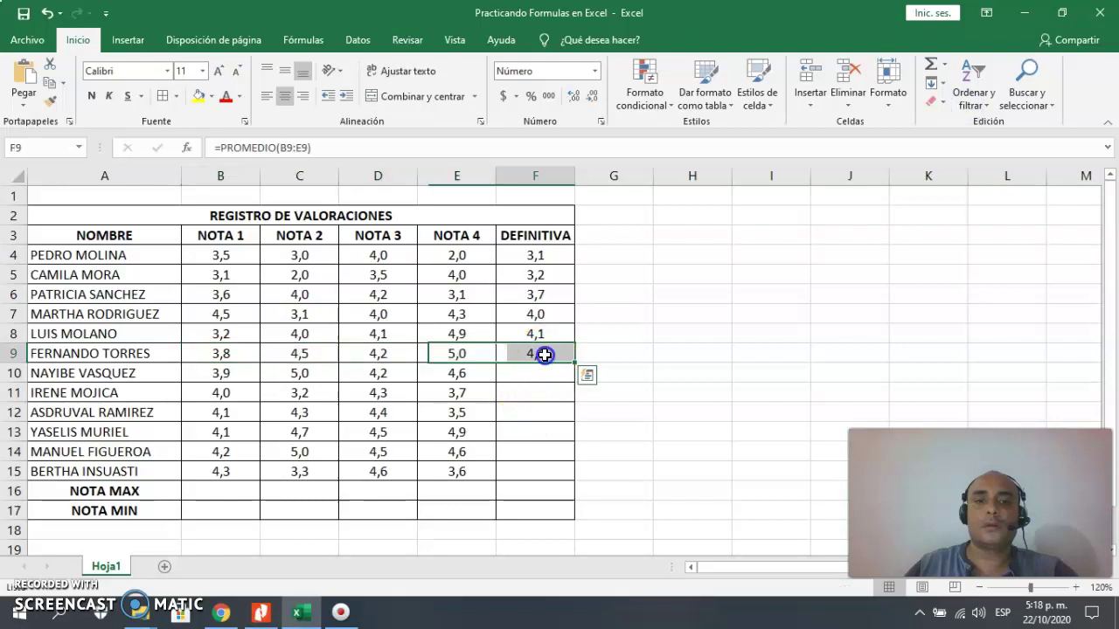
Fill F9's average formula down to F15 for rows 10–15.
left_click_drag(574, 362, 567, 423)
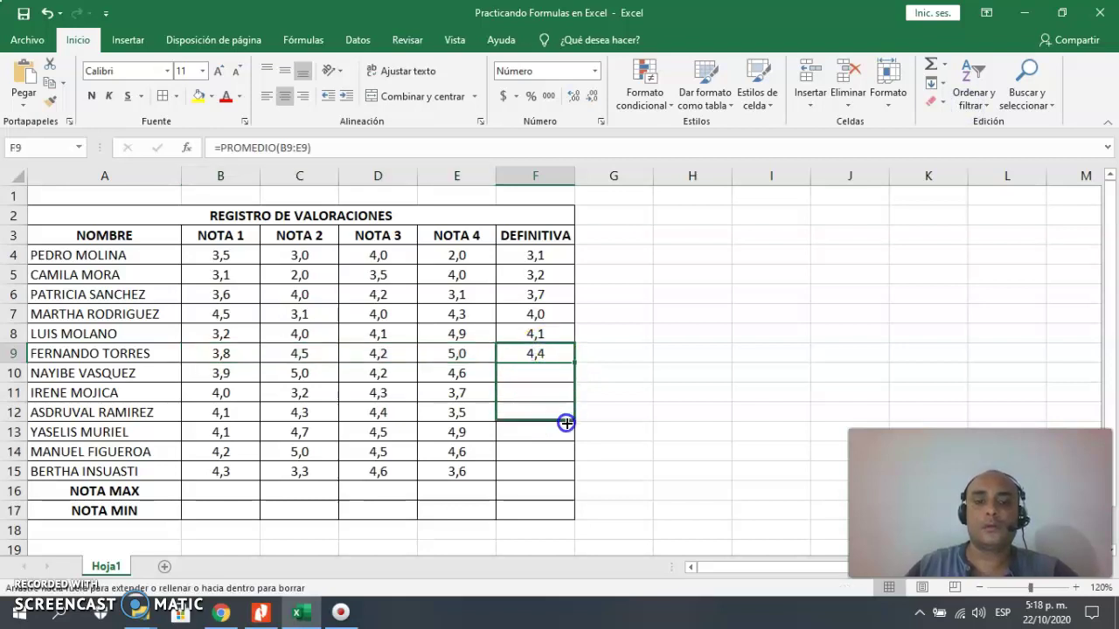
left_click_drag(563, 474, 564, 476)
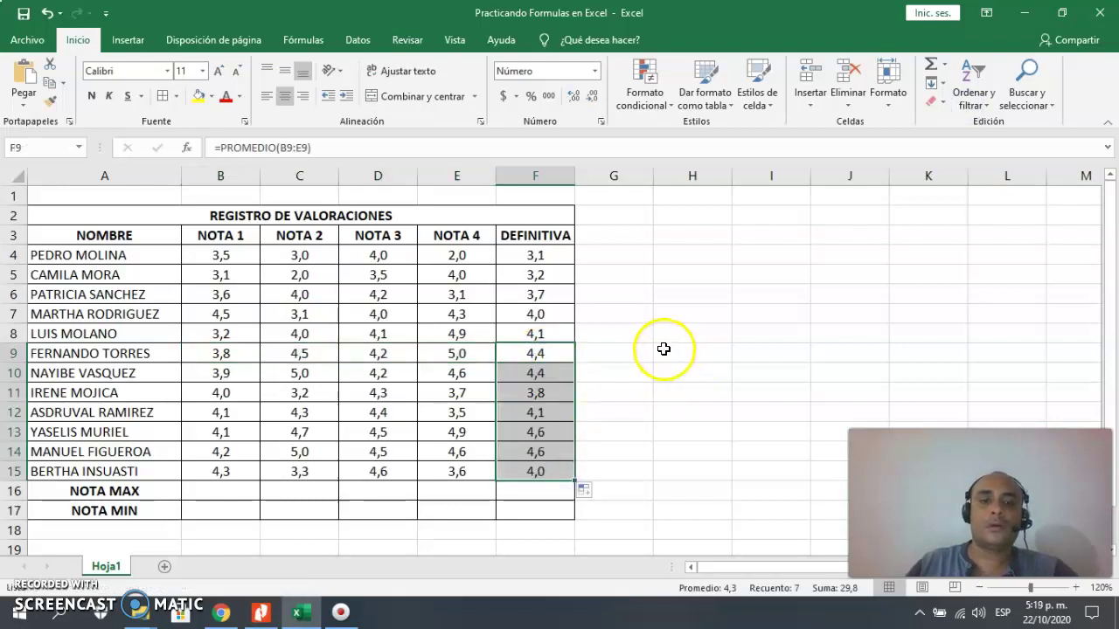
left_click(662, 347)
Check the F15 and F14 formulas, undoing the stray H9 reference so F14 keeps its average.
left_click(552, 466)
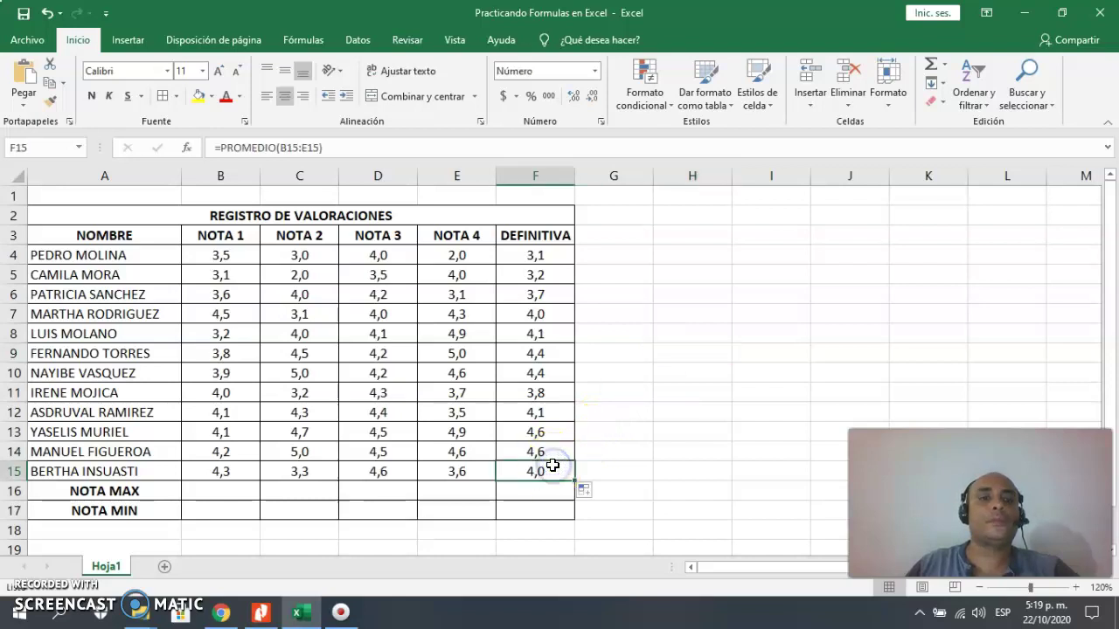
left_click(327, 147)
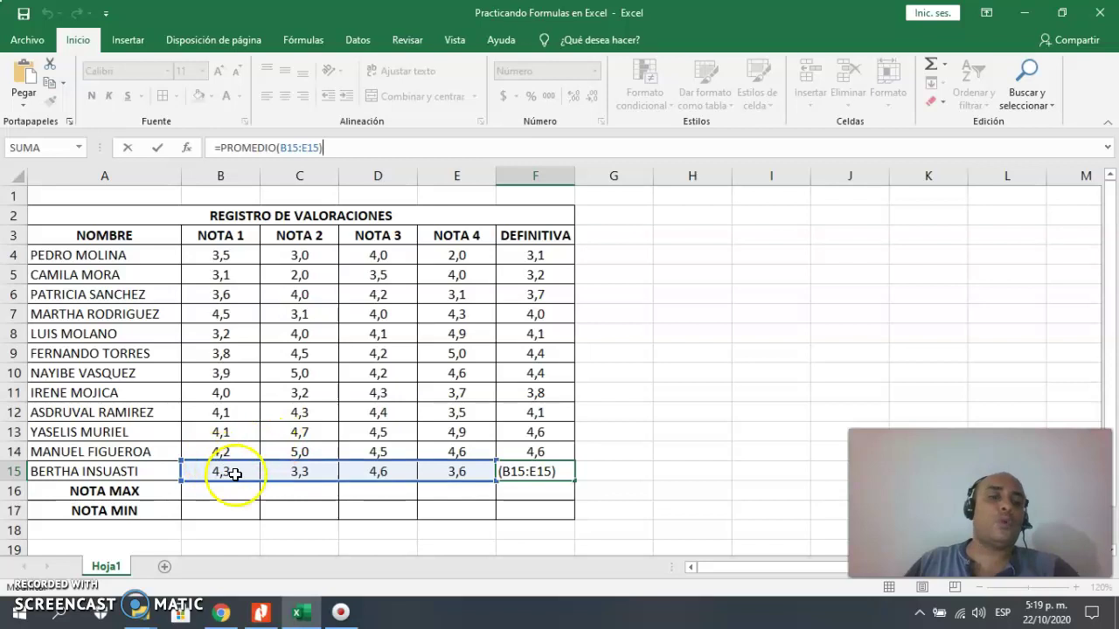
left_click(547, 448)
left_click_drag(327, 148, 138, 145)
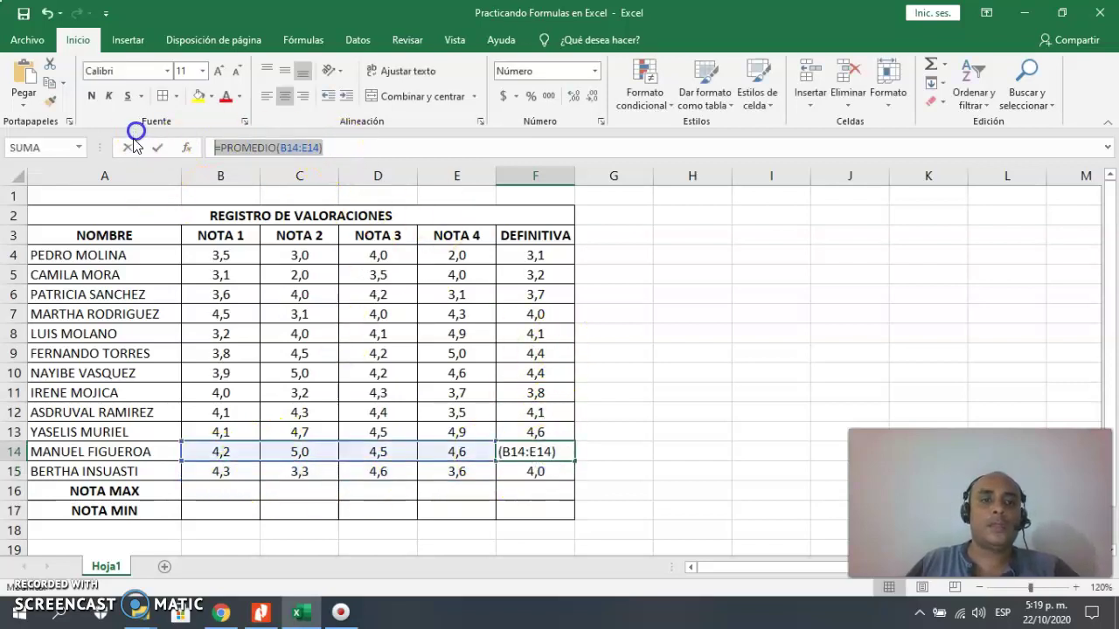
left_click(653, 360)
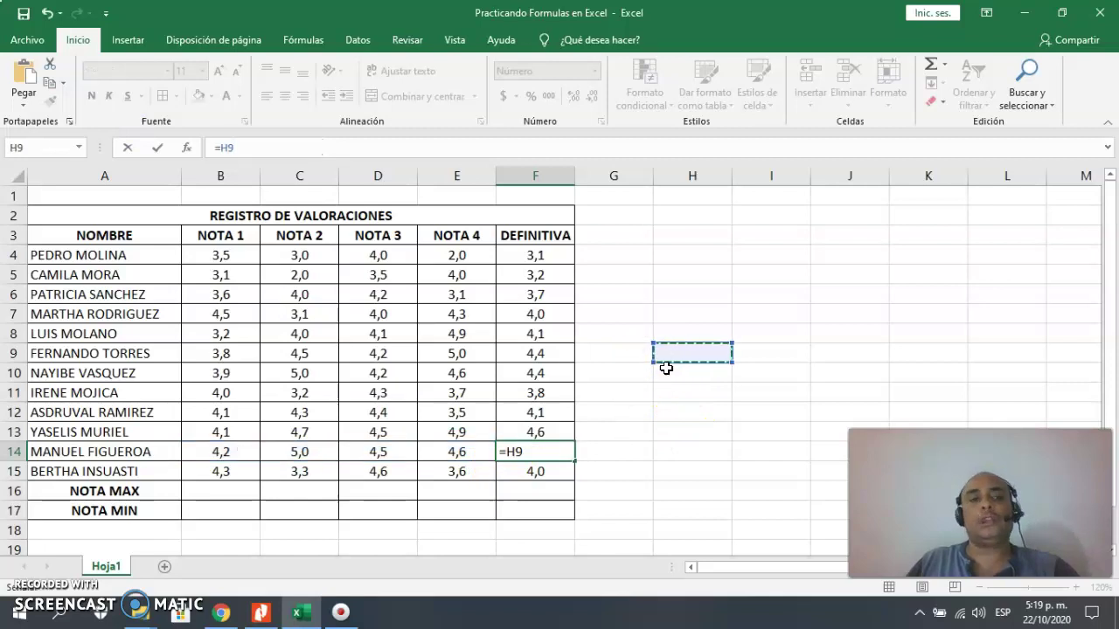
key("ctrl+z")
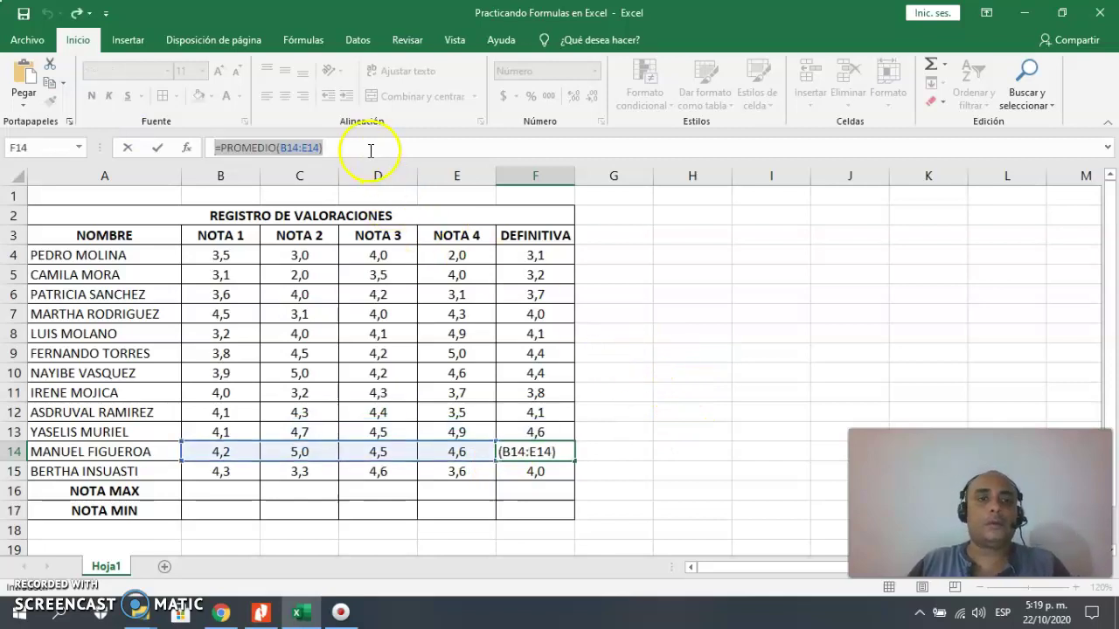
key("Return")
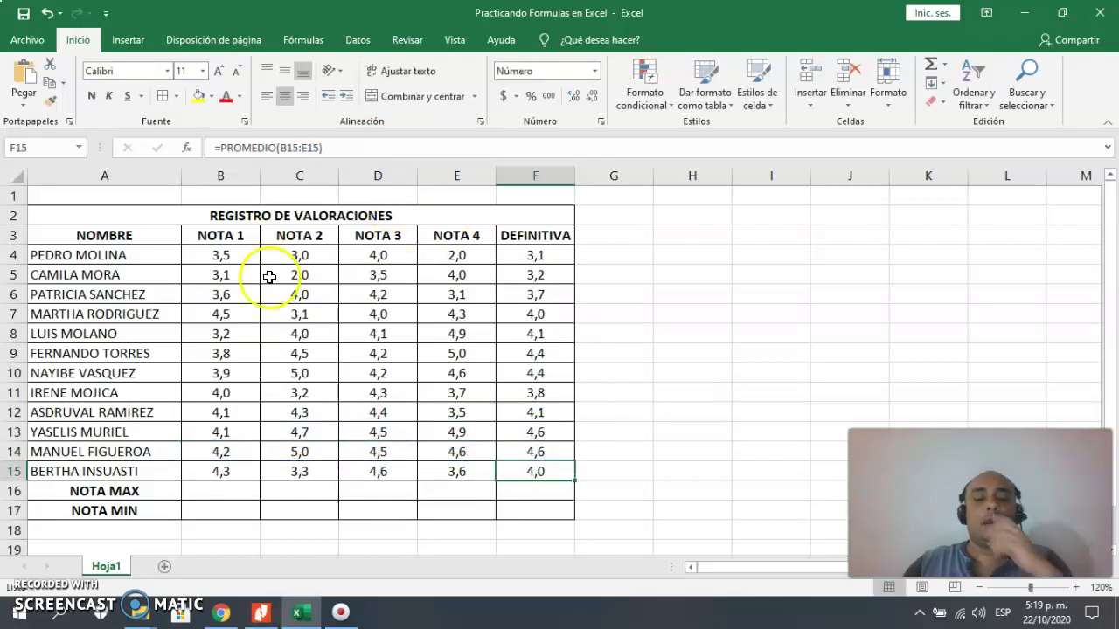
scroll(301, 345, "down", 1)
scroll(437, 358, "up", 1)
scroll(473, 366, "up", 1)
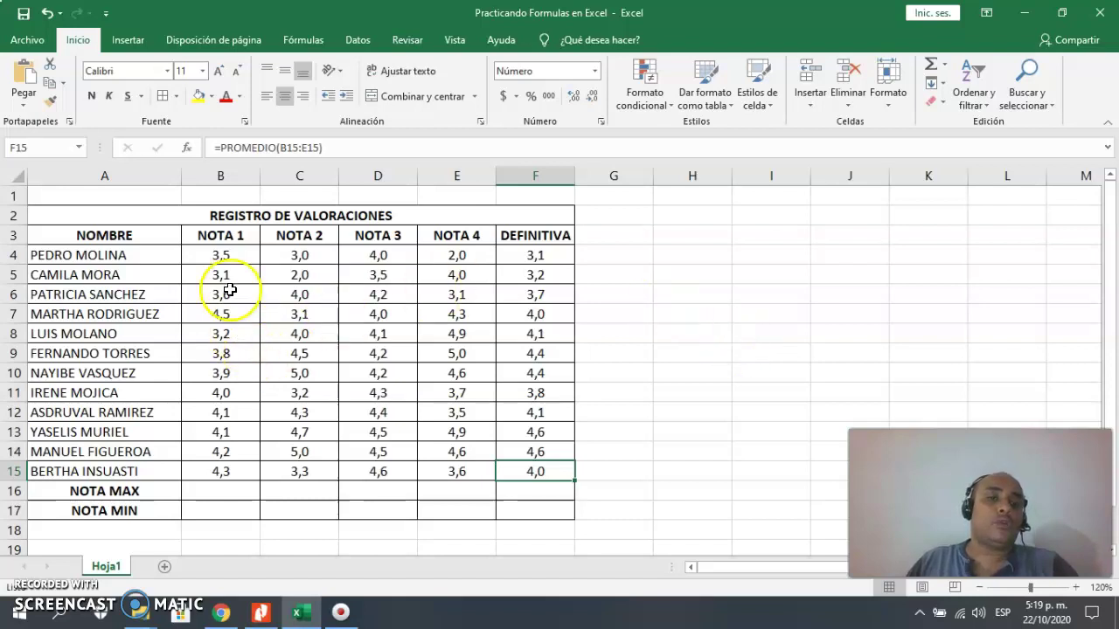
Fill NOTA MAX for NOTA 1 and NOTA 2 with AutoSum Máx, giving 4,5 and 5,0.
left_click_drag(220, 254, 225, 479)
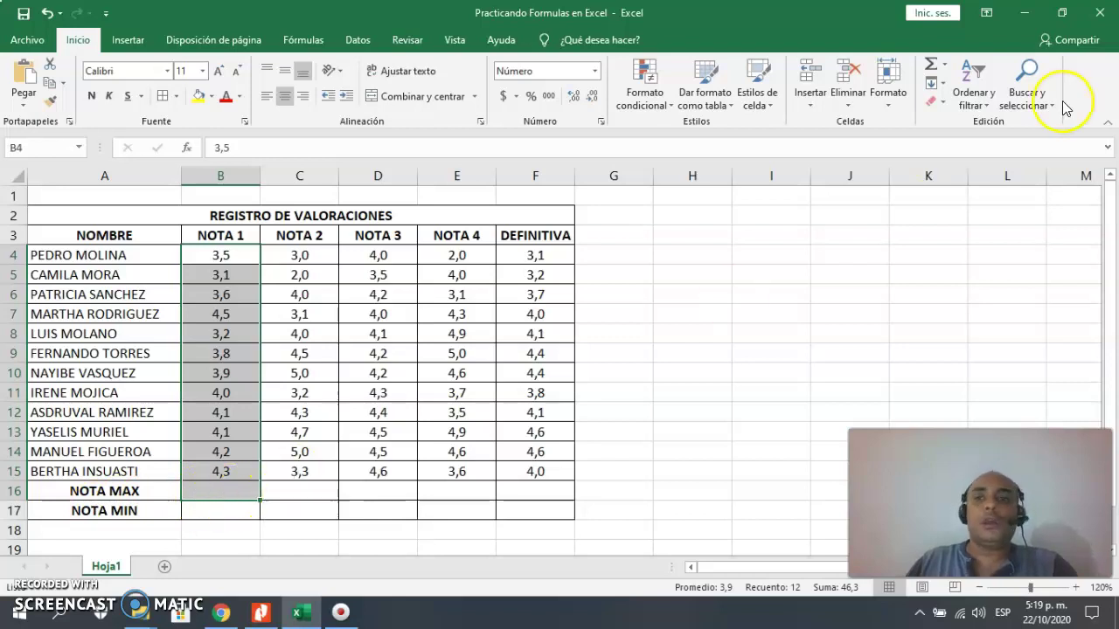
left_click(944, 68)
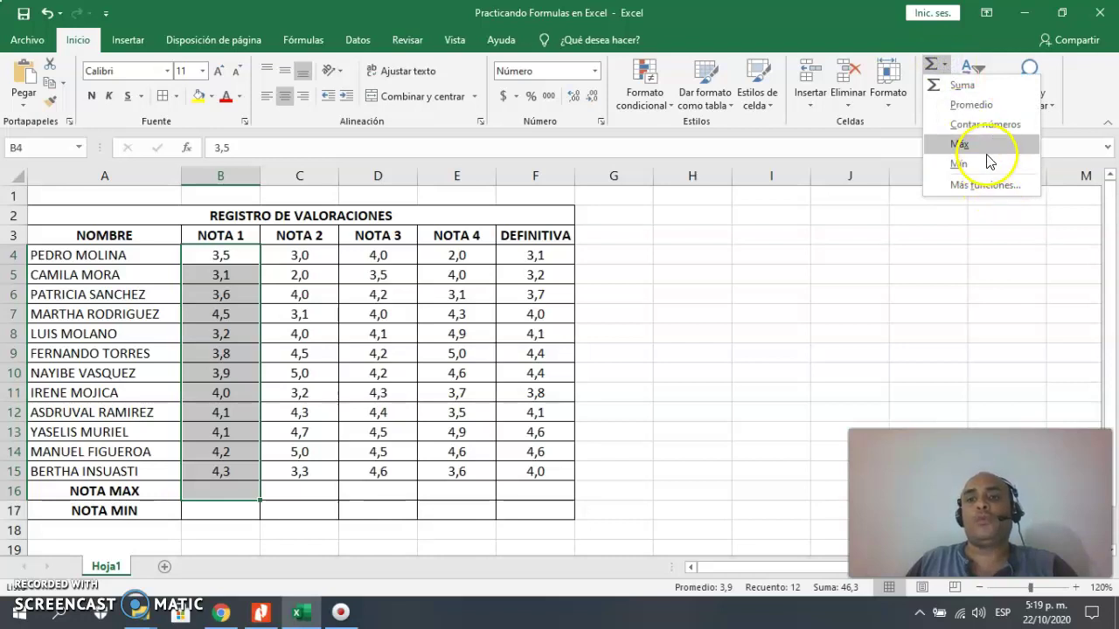
left_click(985, 145)
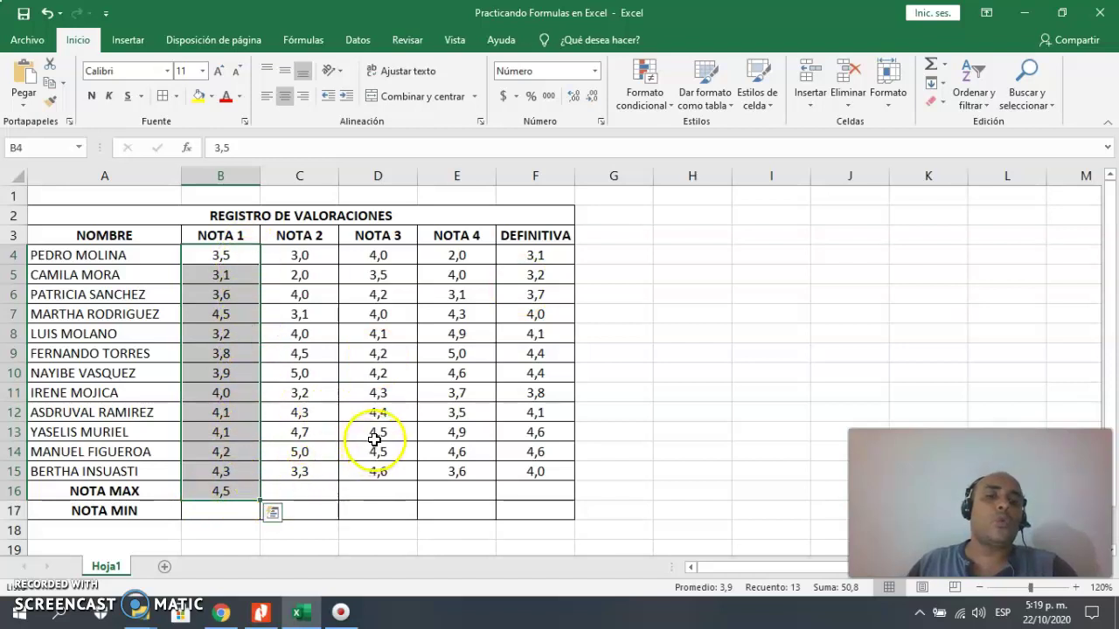
left_click(312, 489)
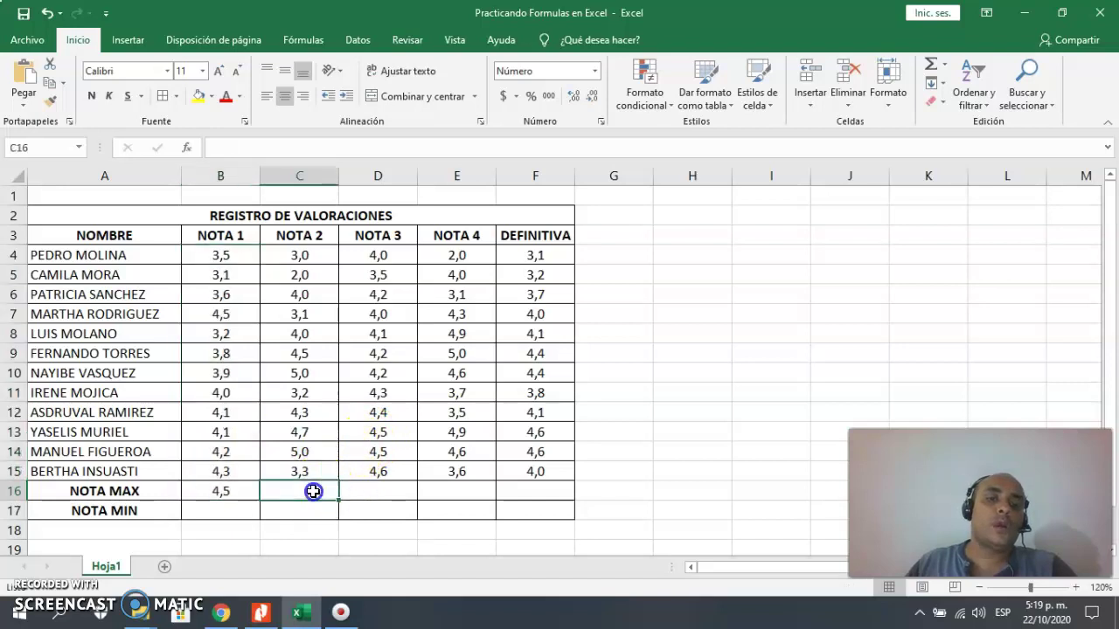
left_click(300, 259)
left_click_drag(300, 260, 300, 485)
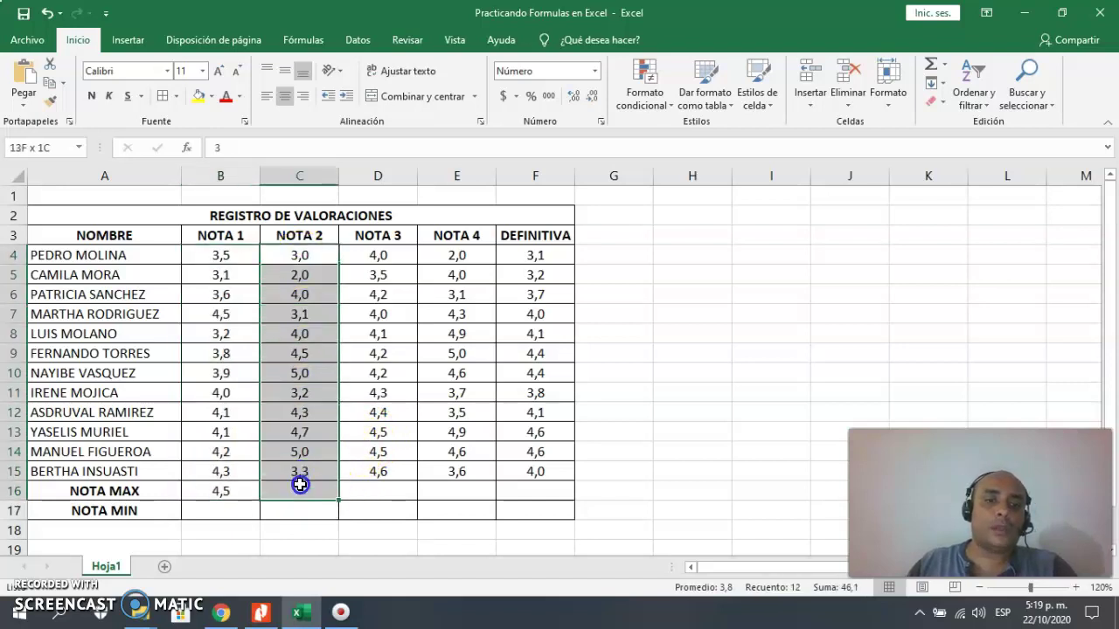
left_click(945, 67)
left_click(959, 142)
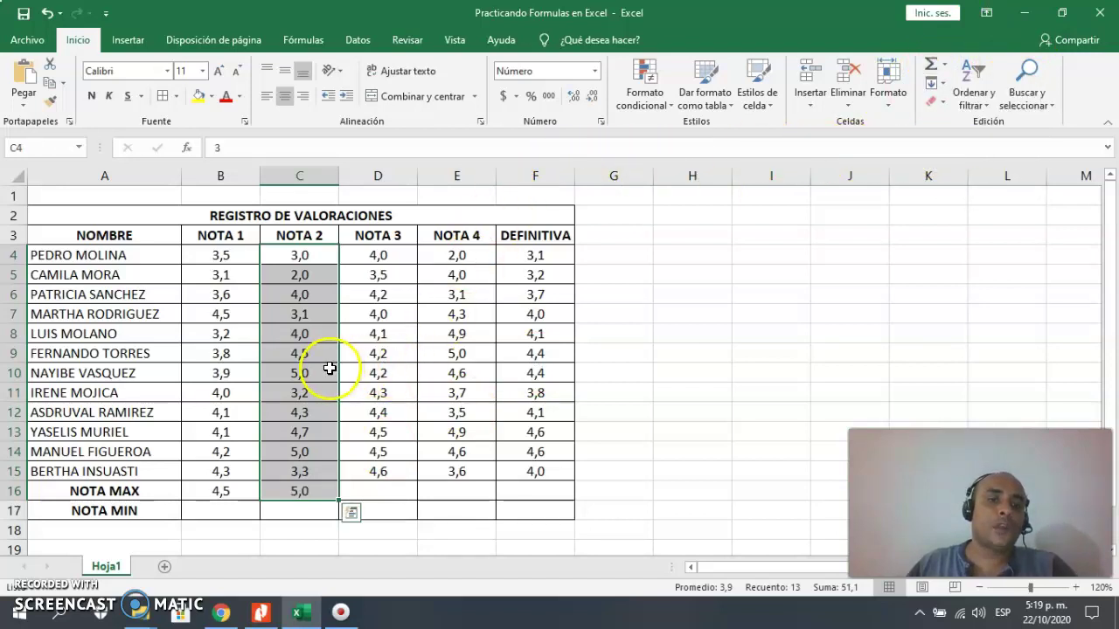
left_click(372, 374)
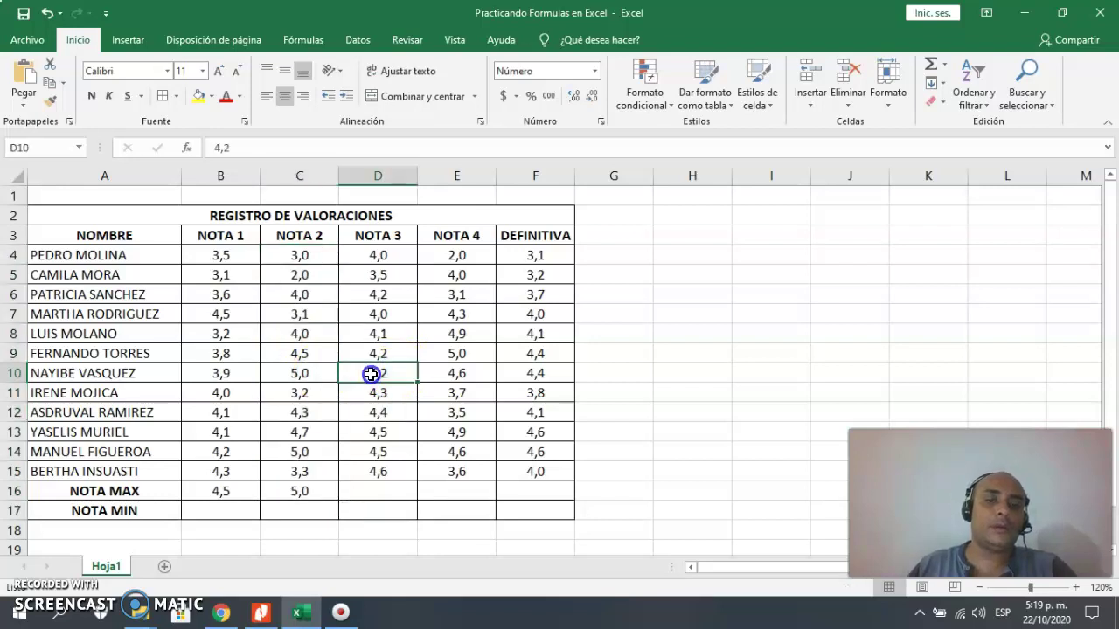
left_click_drag(382, 257, 399, 487)
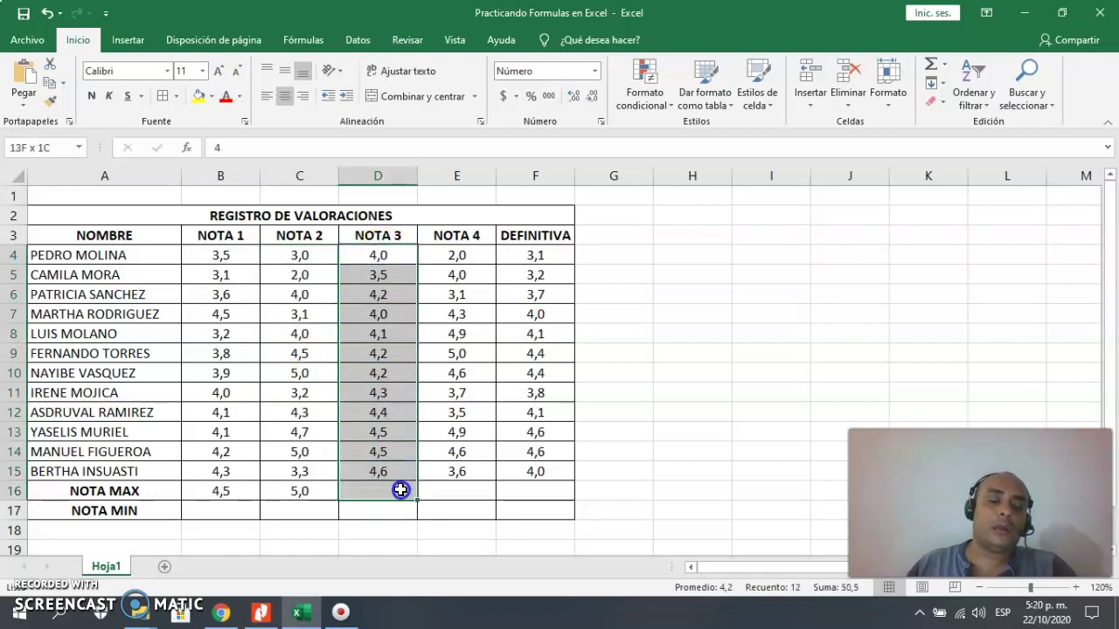
Add Máx results for NOTA 3, NOTA 4 and DEFINITIVA: 4,6, 5,0 and 4,6.
left_click(946, 69)
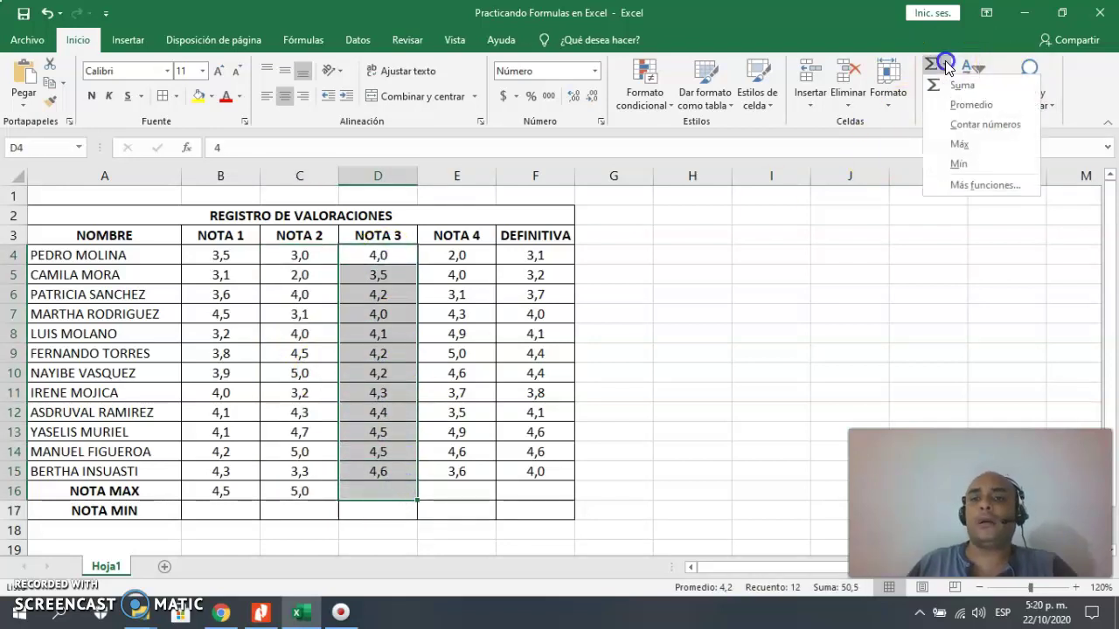
left_click(977, 145)
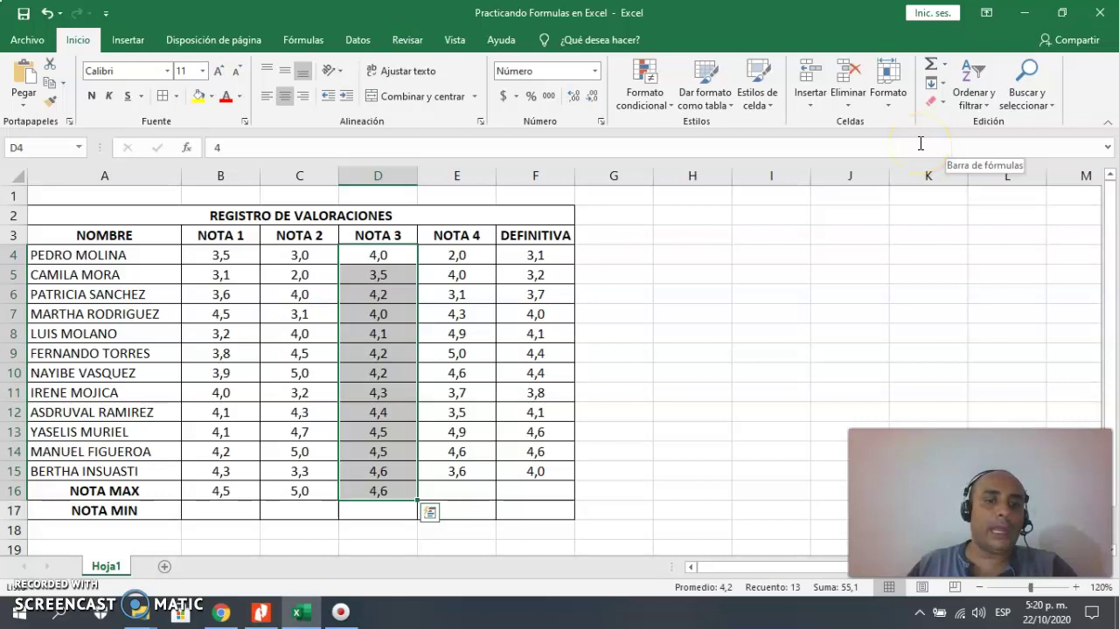
left_click_drag(472, 254, 481, 487)
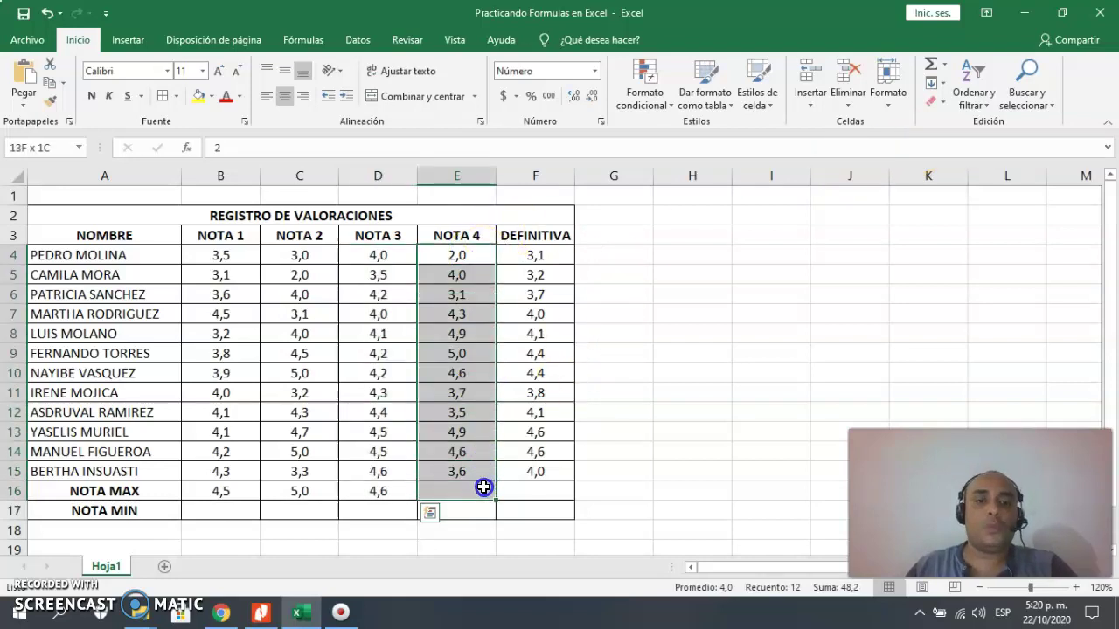
left_click(946, 69)
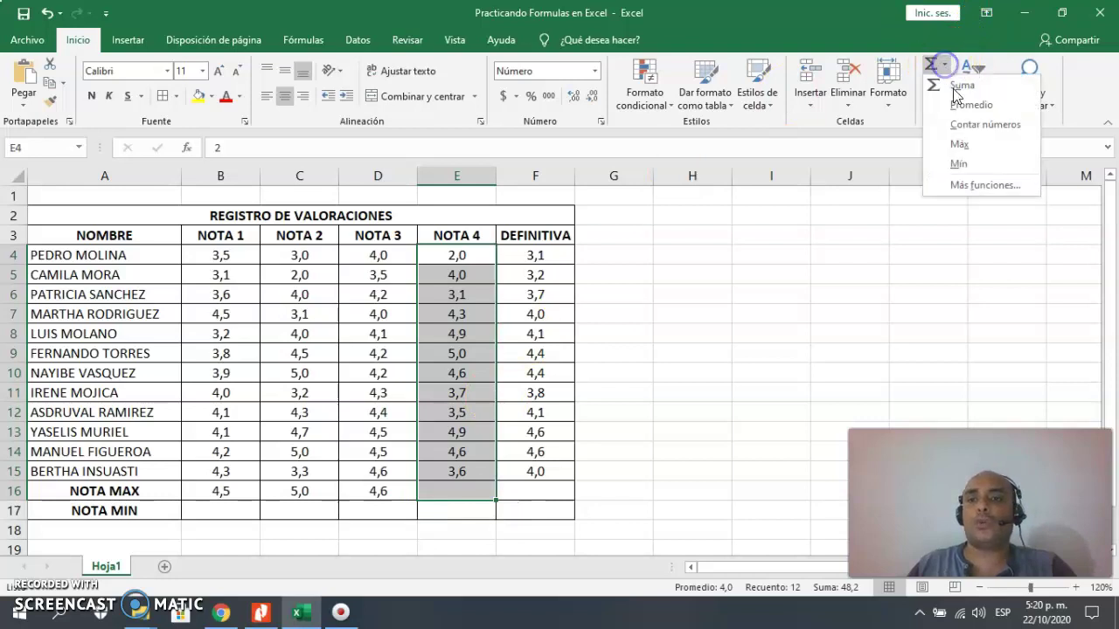
left_click(962, 143)
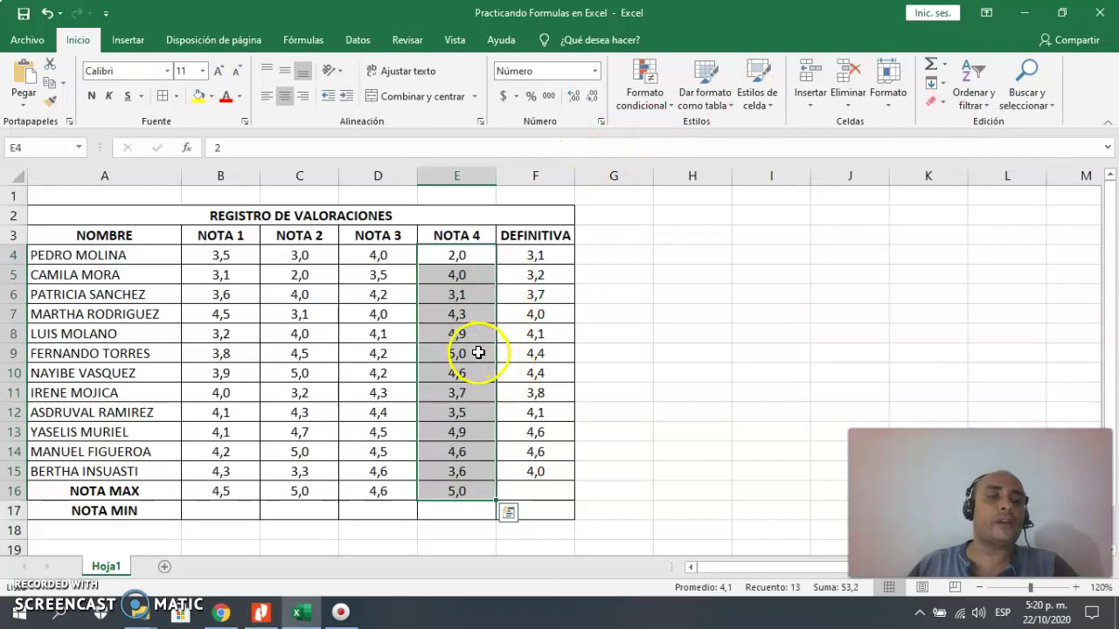
mouse_move(559, 254)
left_mouse_down()
mouse_move(570, 367)
mouse_move(555, 496)
left_mouse_up()
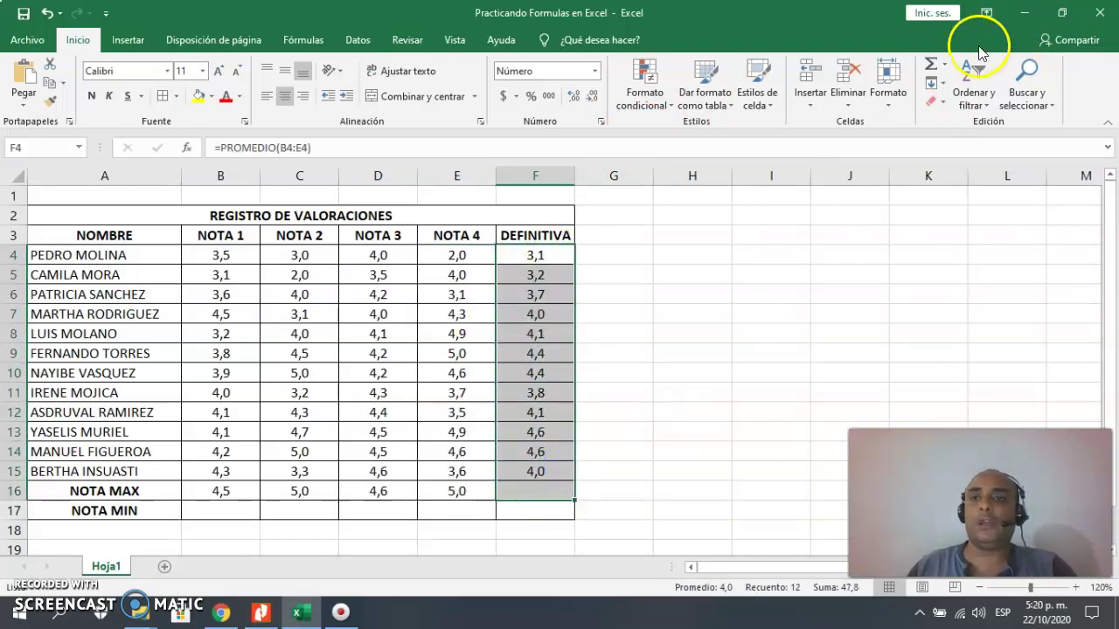
left_click(943, 64)
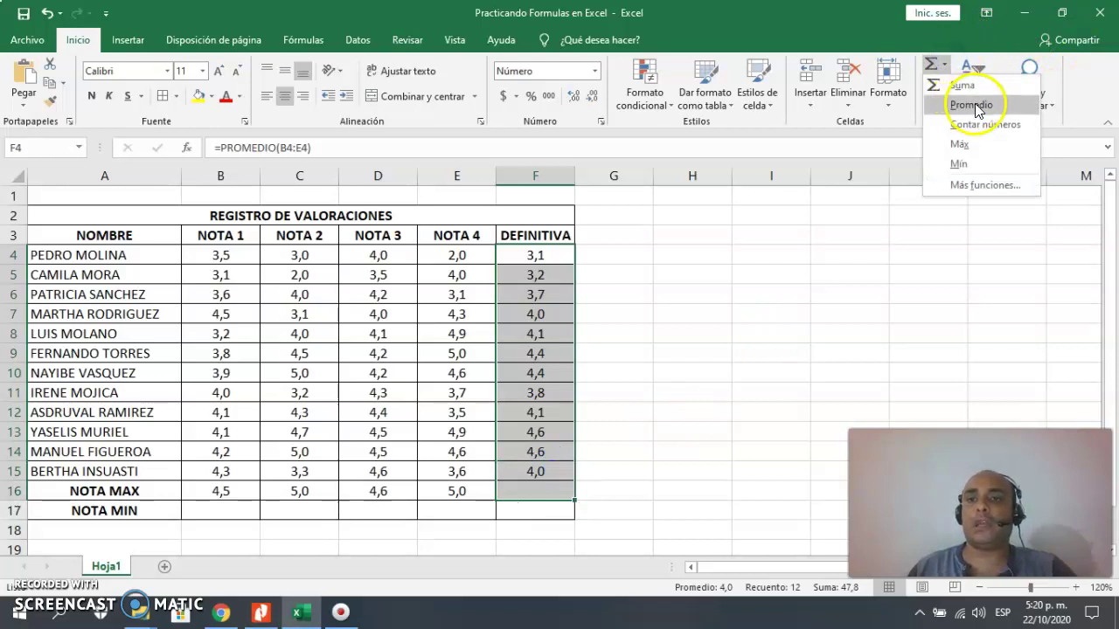
left_click(979, 143)
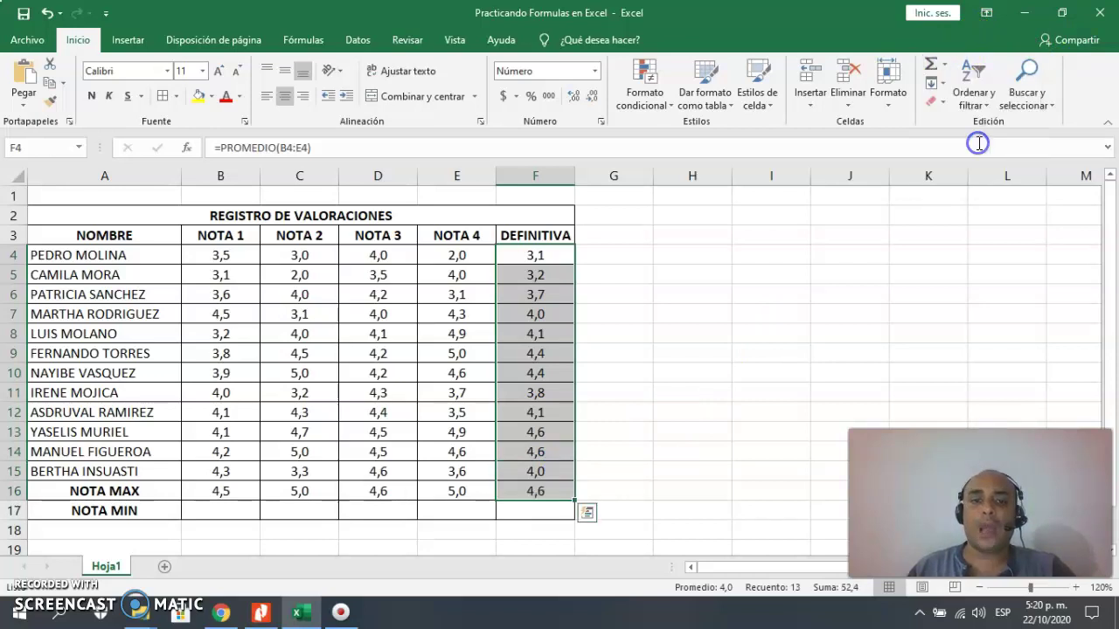
left_click(622, 407)
scroll(627, 404, "down", 1)
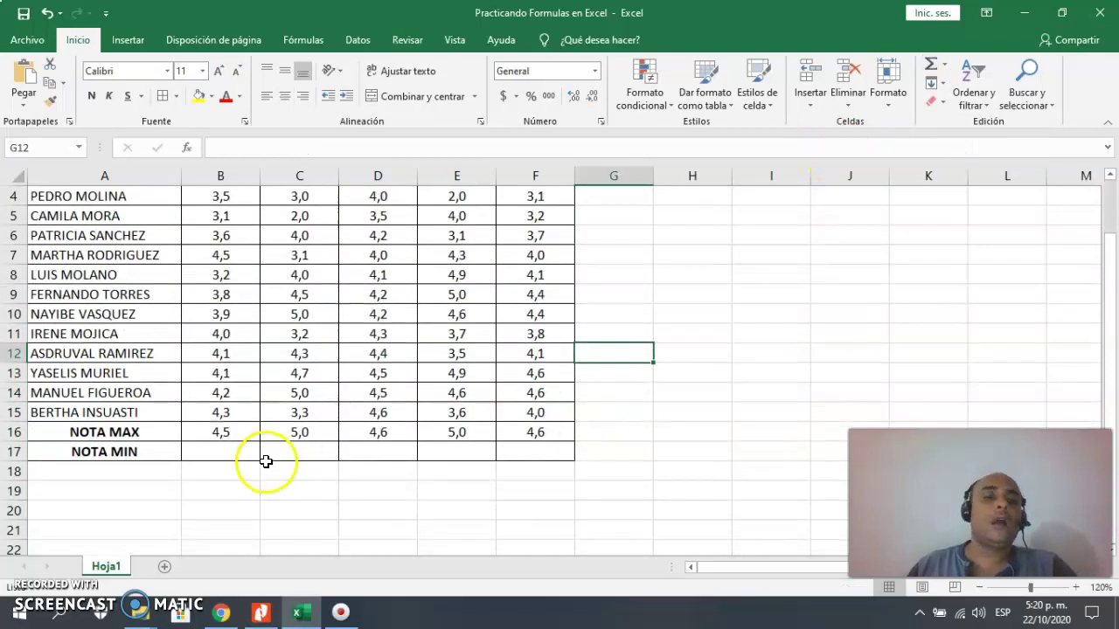
scroll(262, 459, "up", 1)
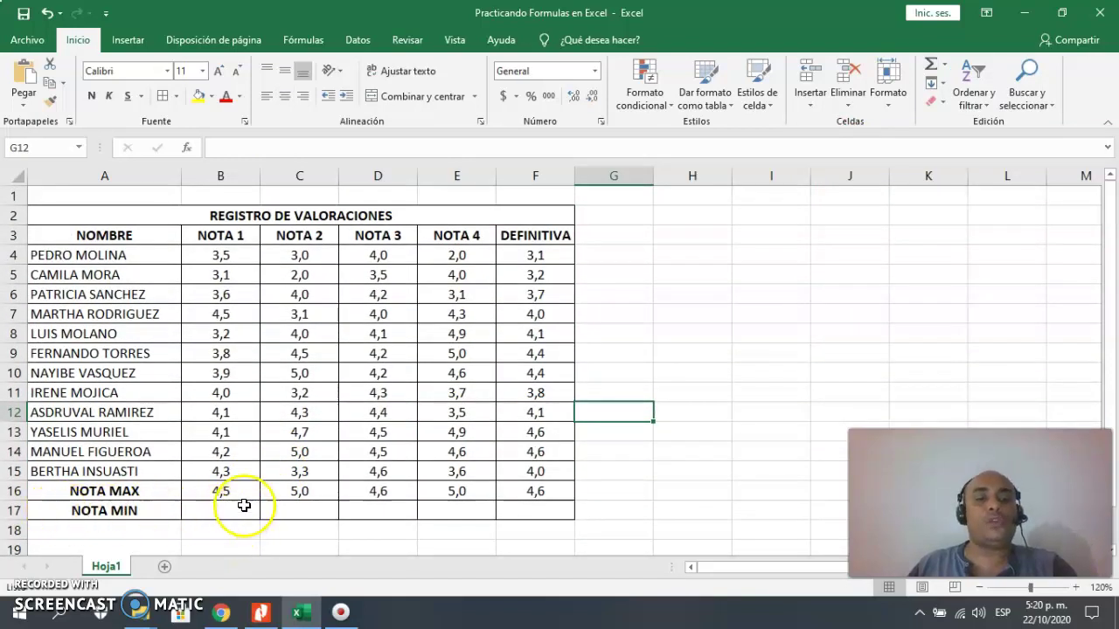
Put the NOTA 1 minimum, 3,1, into B17 with AutoSum Mín.
left_click(230, 257)
left_click_drag(231, 257, 228, 511)
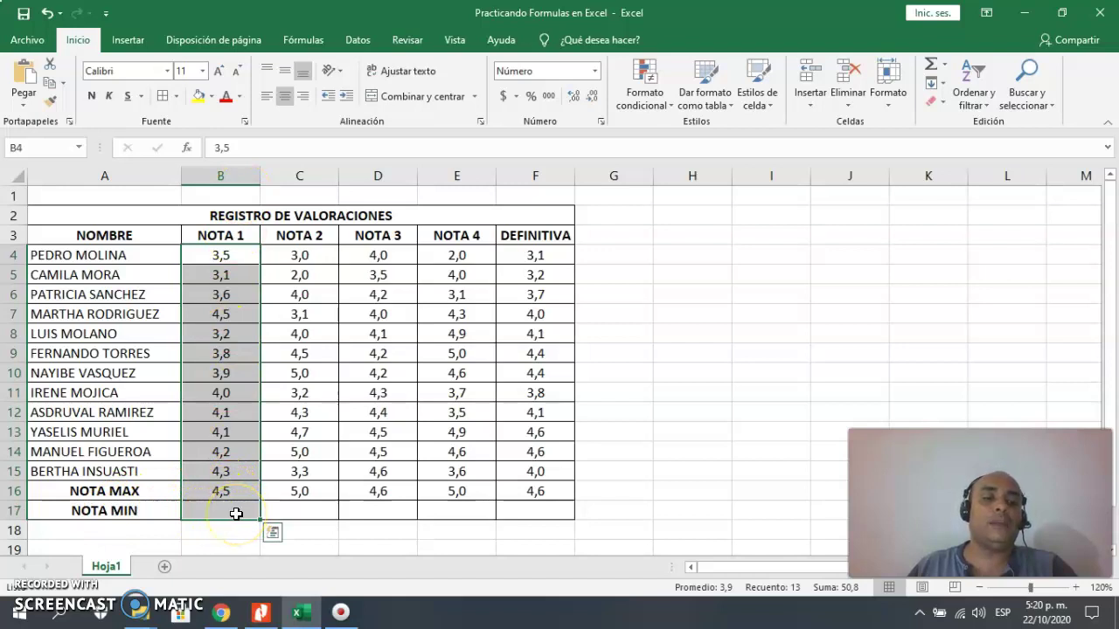
left_click(944, 68)
left_click(974, 182)
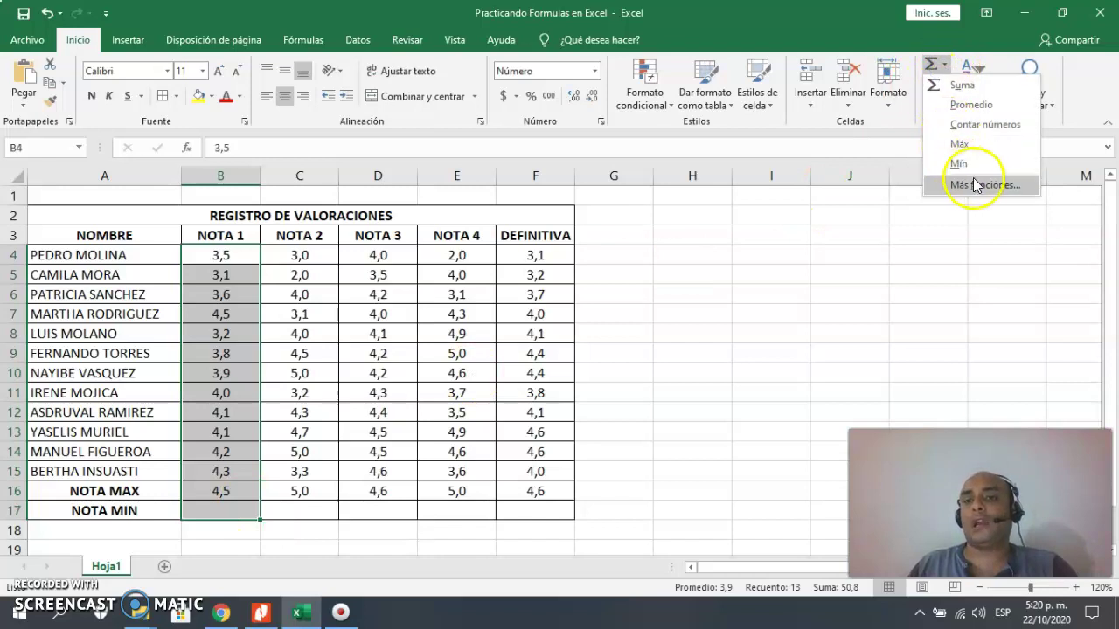
left_click(983, 166)
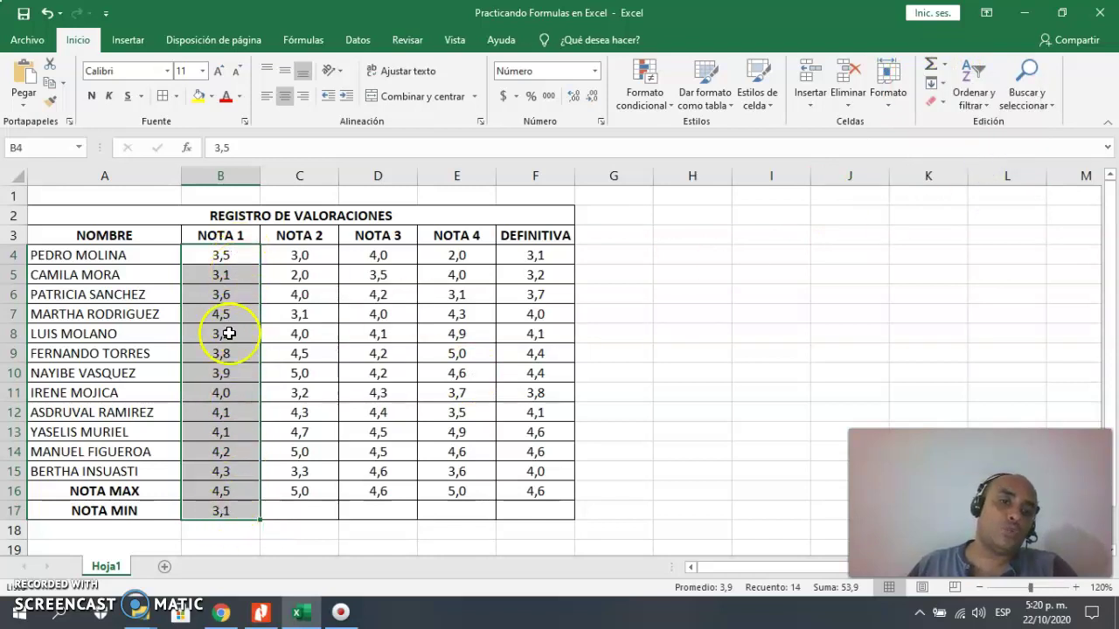
left_click_drag(218, 491, 222, 510)
left_click(300, 535)
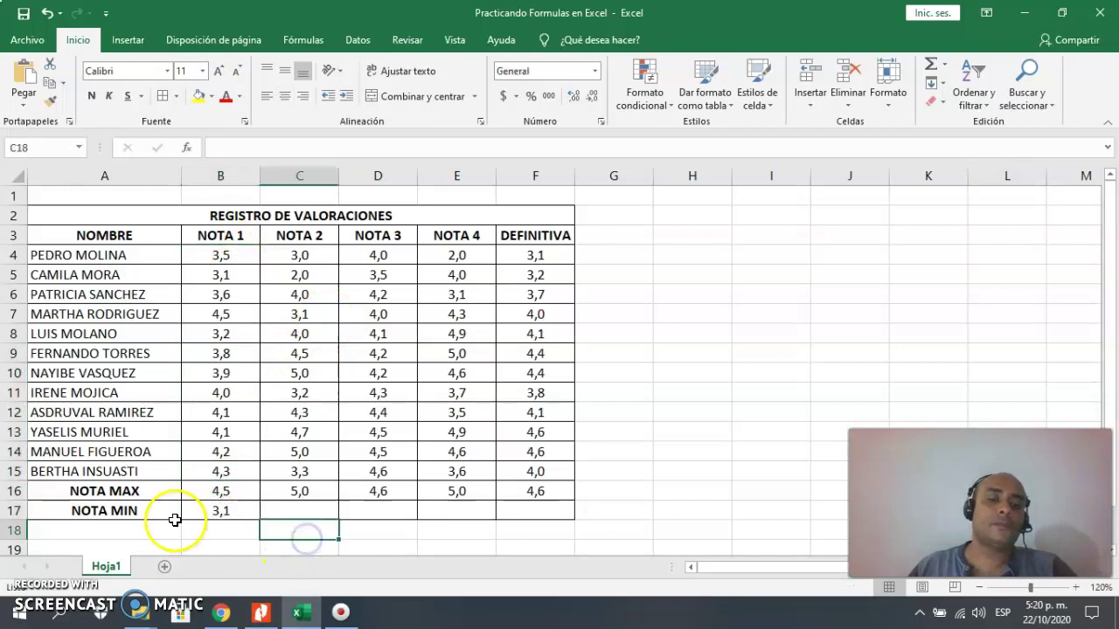
Inspect B17's =MIN(B4:B16) formula, undo the test edit and confirm it.
left_click(218, 518)
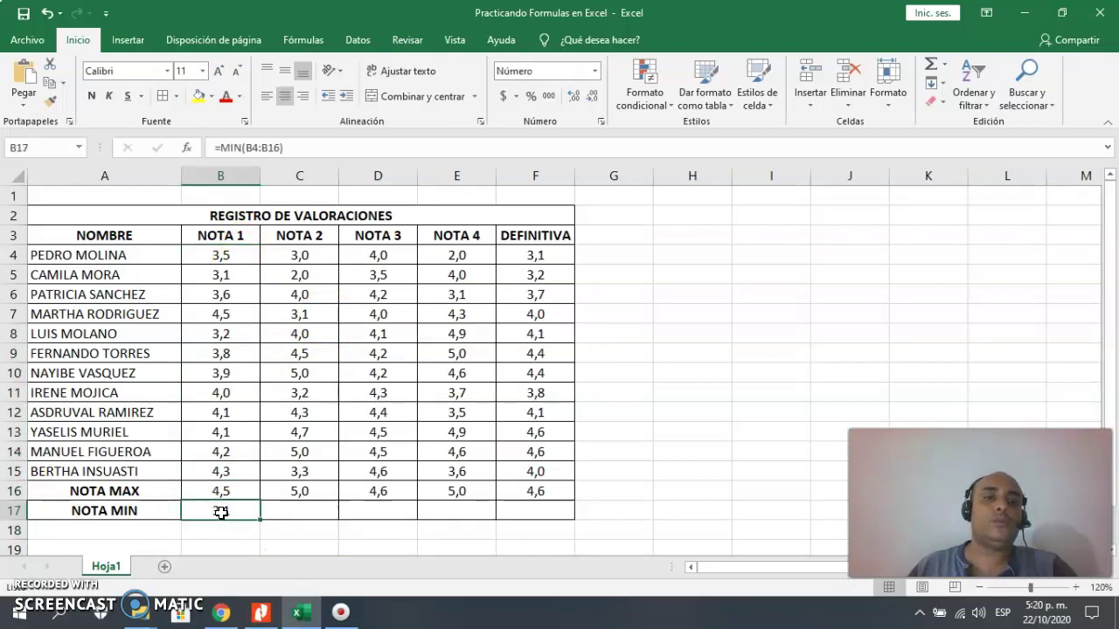
left_click(293, 153)
left_click_drag(281, 147, 215, 147)
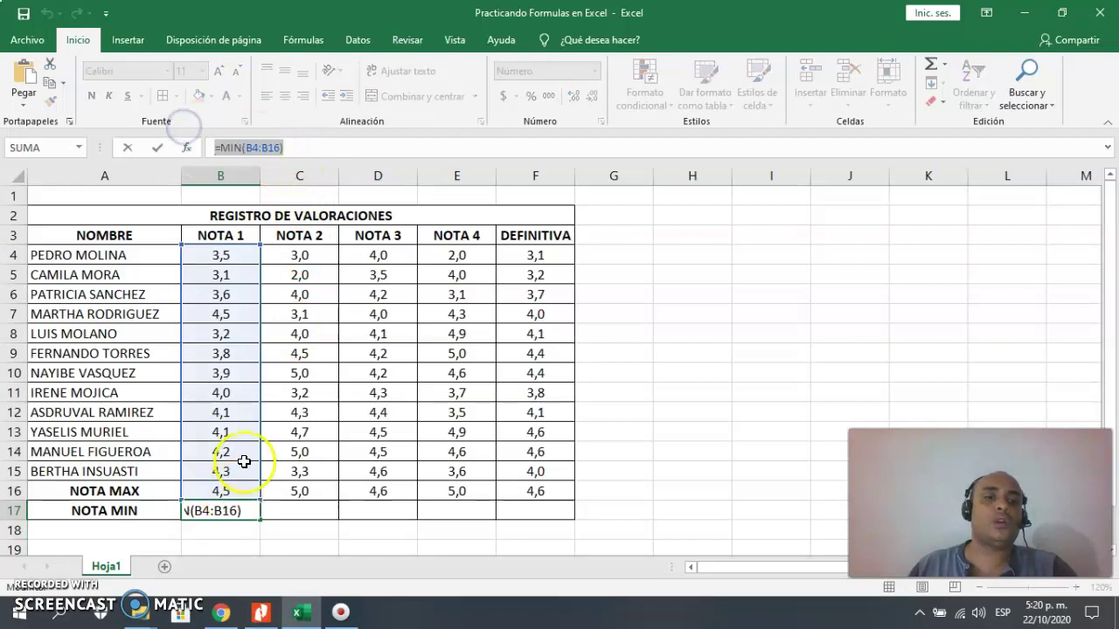
type("=")
left_click(289, 513)
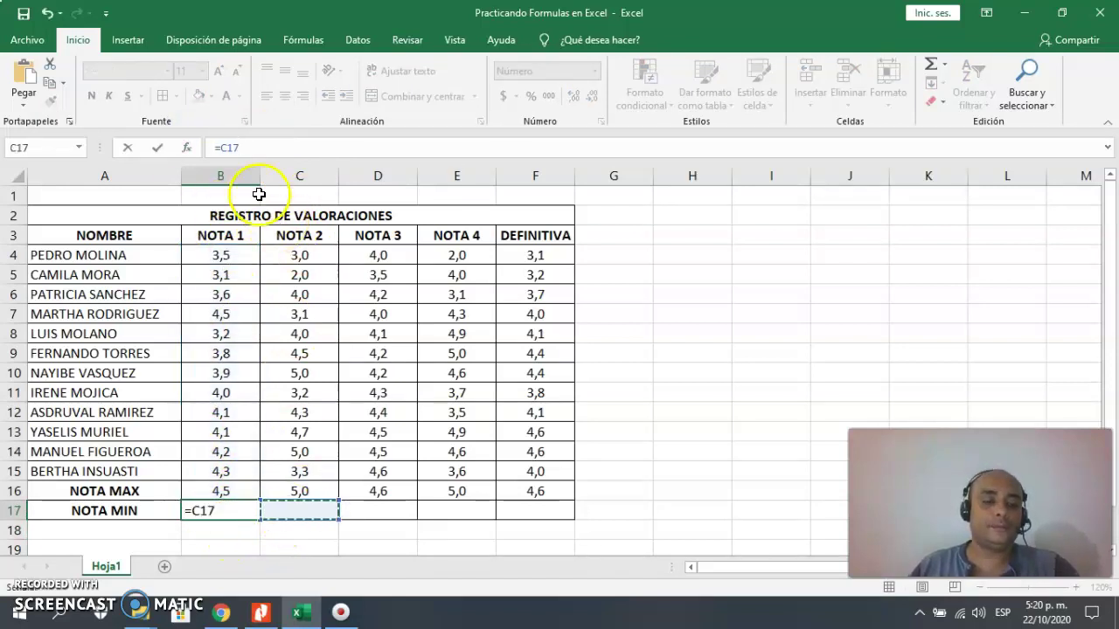
key("ctrl+z")
key("Return")
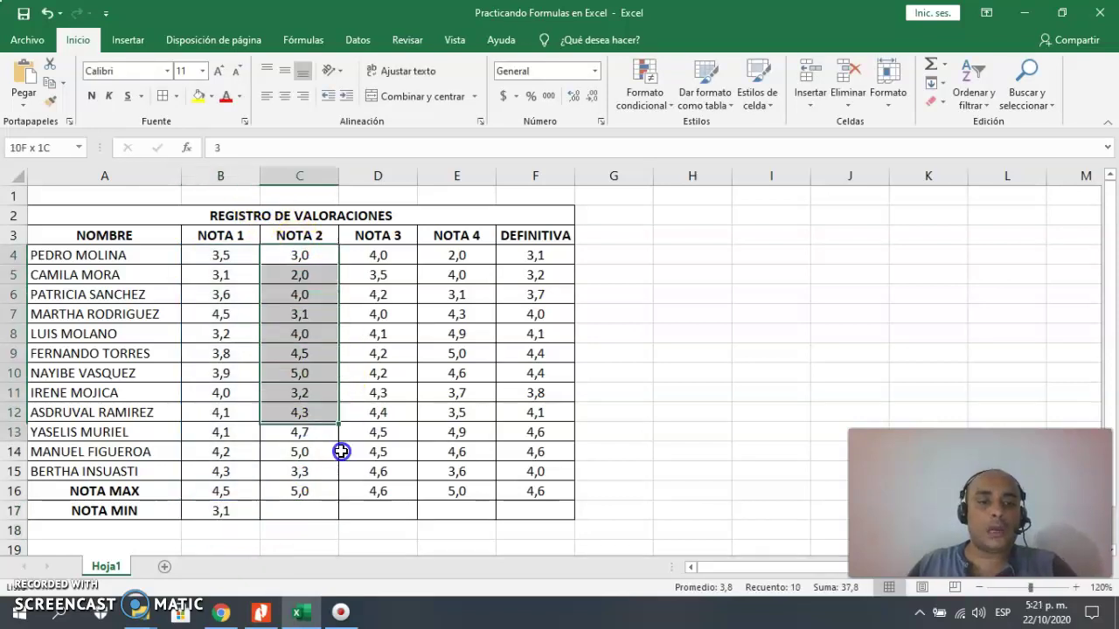
Fill NOTA MIN for NOTA 2 and NOTA 3 with AutoSum Mín: 2,0 and 3,5.
left_click_drag(297, 251, 320, 510)
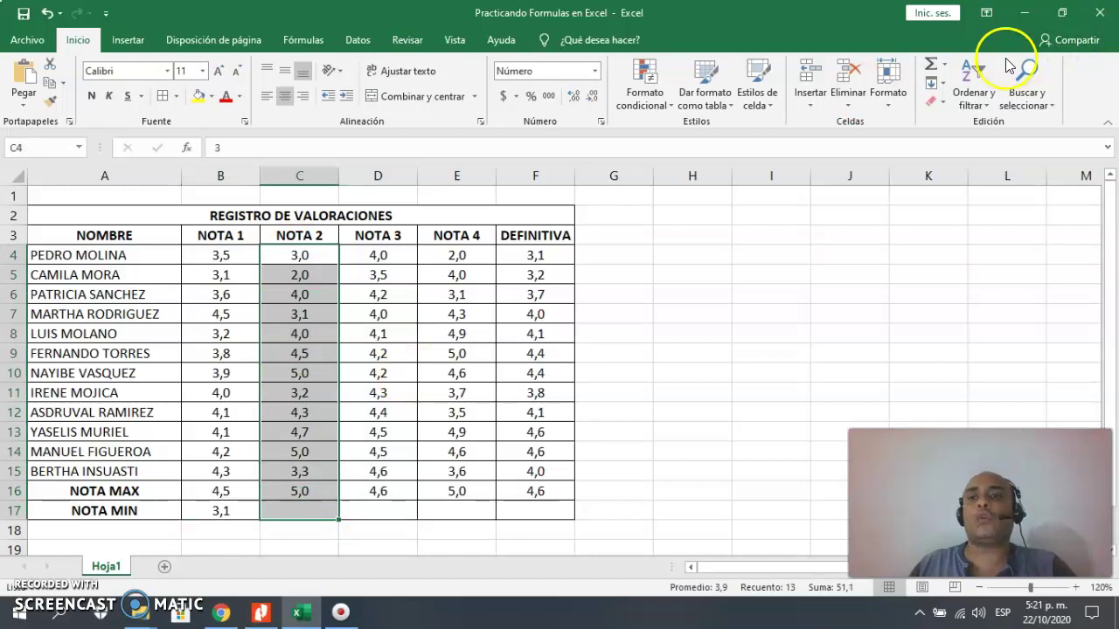
left_click(945, 68)
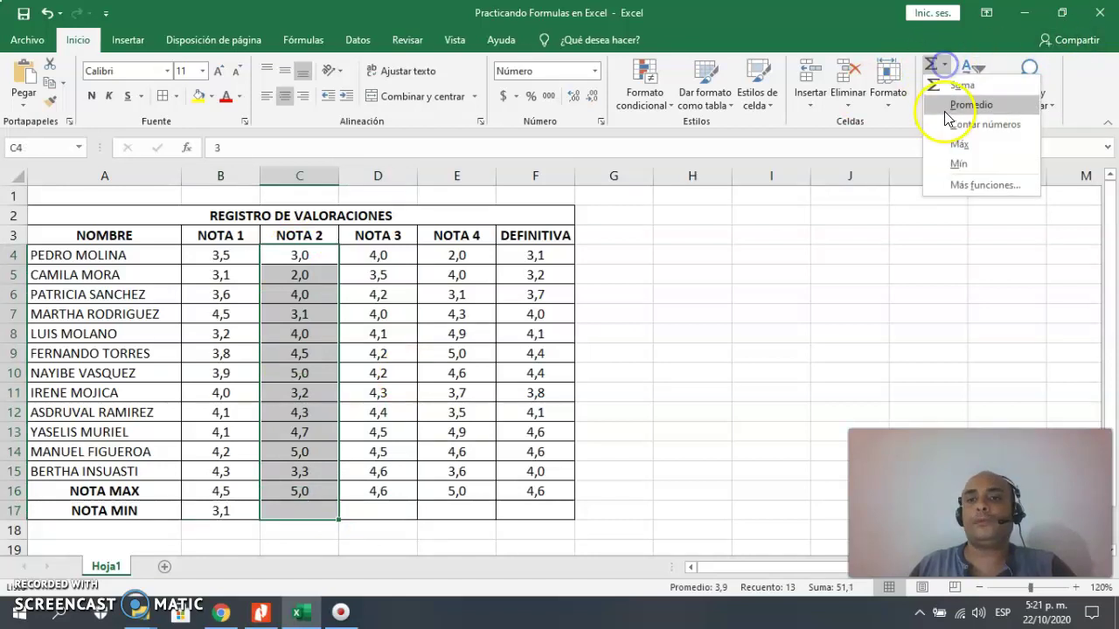
left_click(959, 164)
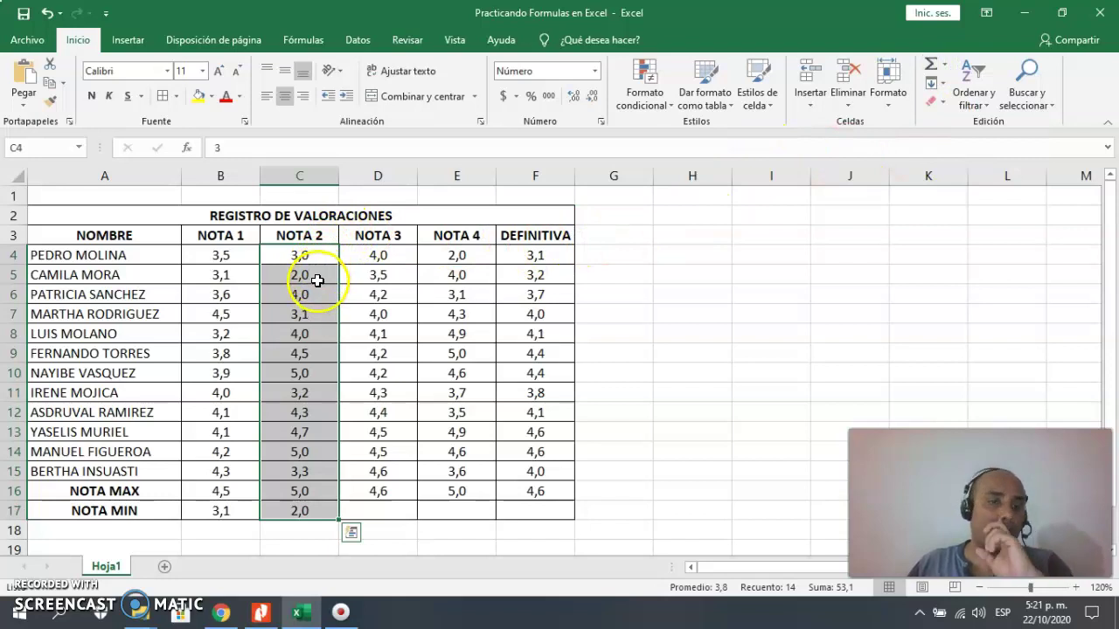
left_click(375, 256)
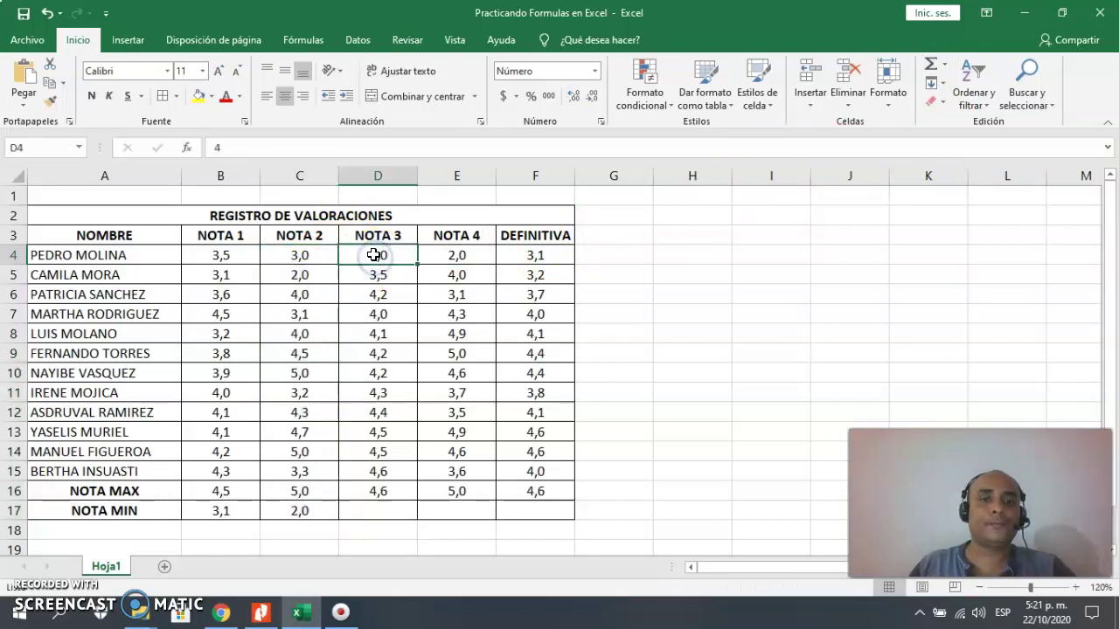
left_click_drag(374, 254, 383, 505)
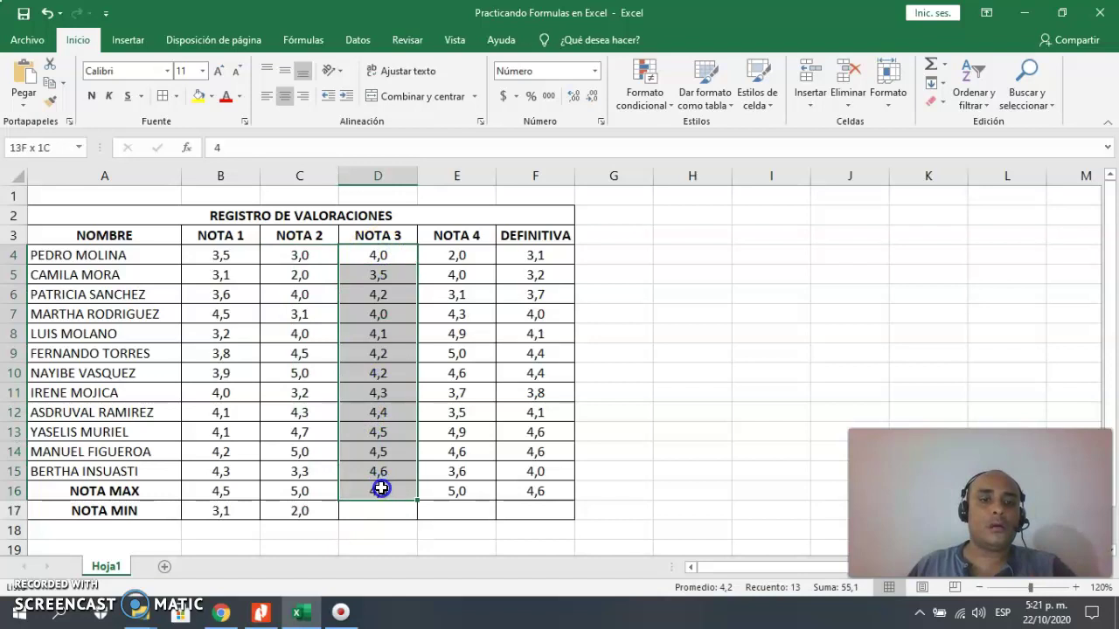
left_click(943, 64)
left_click(958, 164)
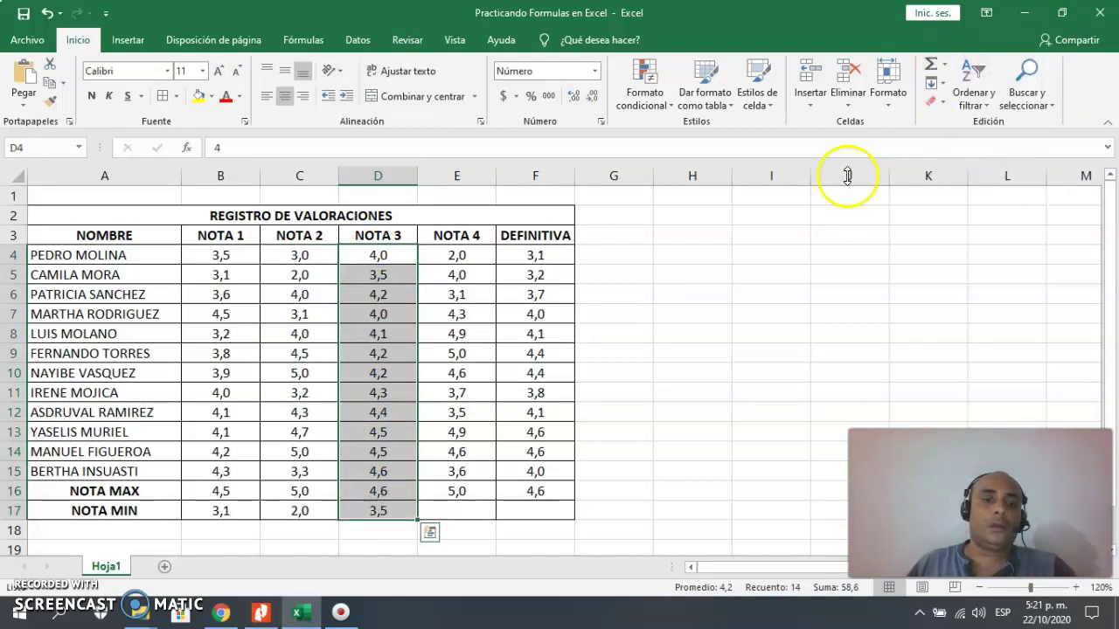
Fill NOTA MIN for NOTA 4 and DEFINITIVA with Mín: 2,0 and 3,1.
left_click_drag(456, 255, 474, 503)
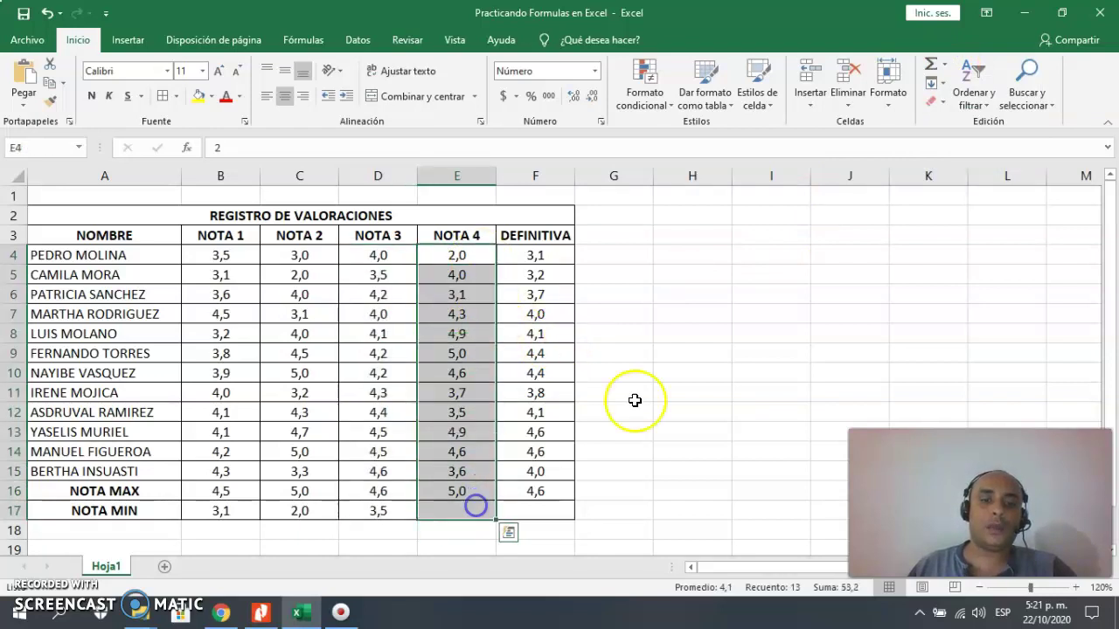
left_click(950, 67)
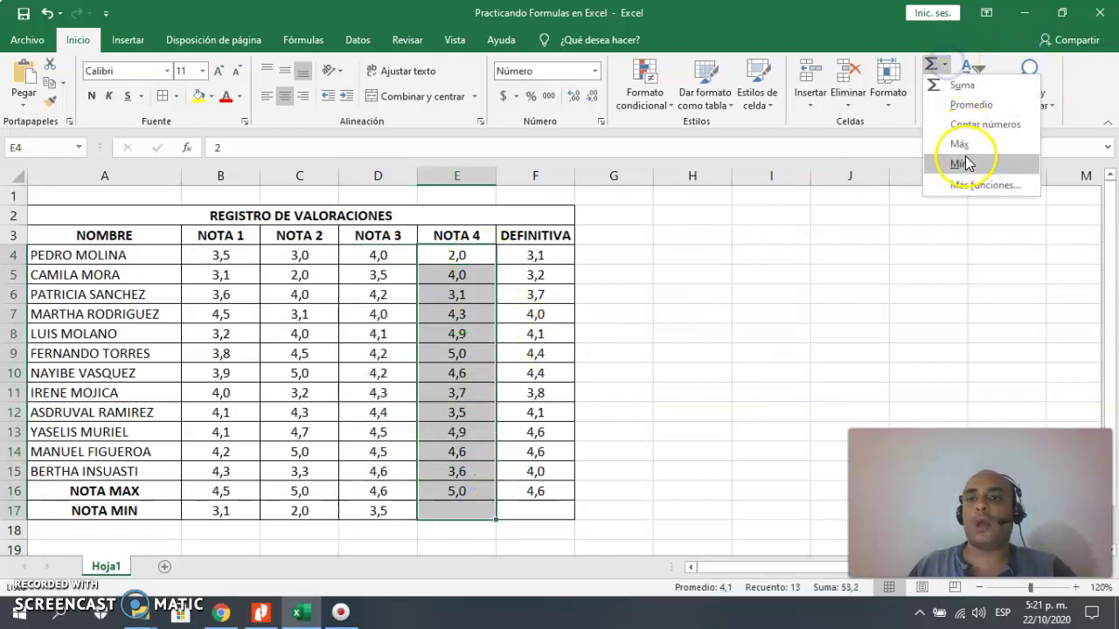
left_click(961, 163)
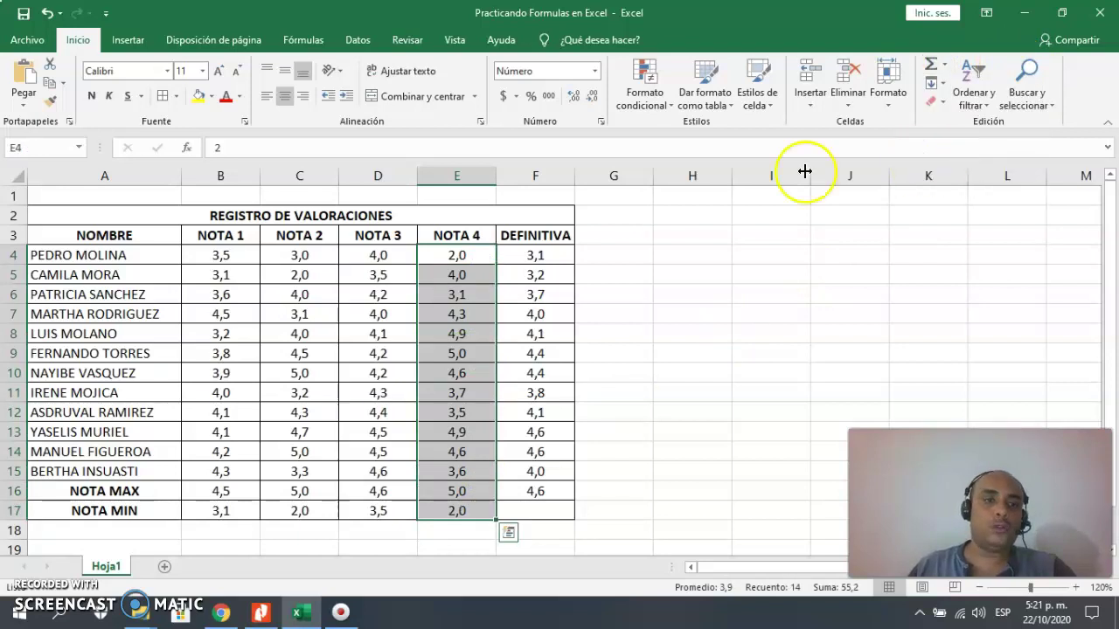
left_click_drag(514, 251, 535, 501)
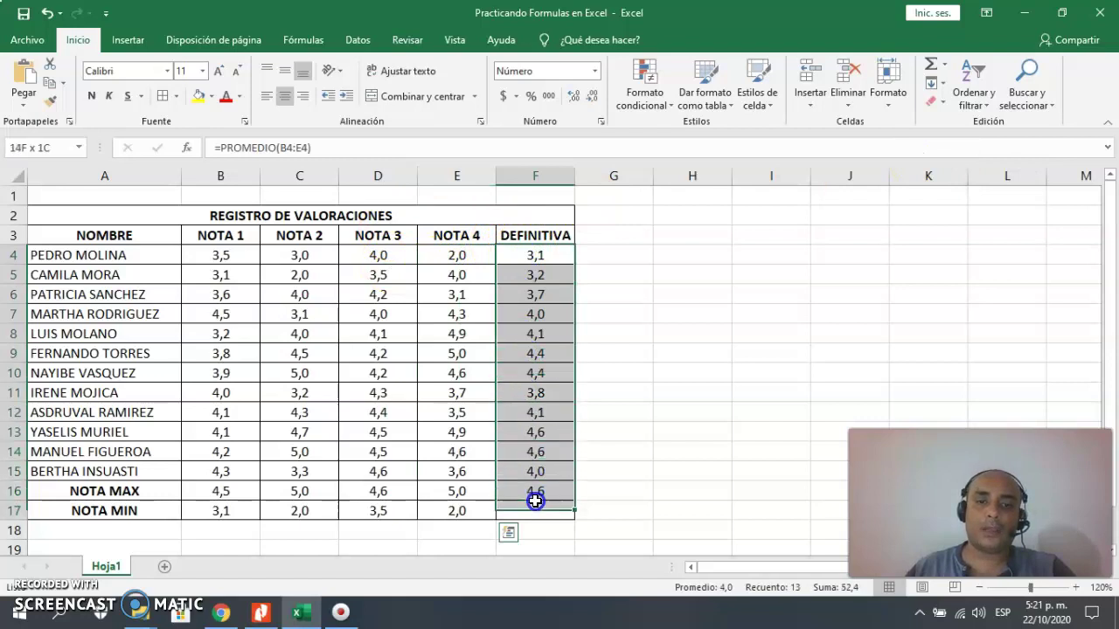
left_click(943, 66)
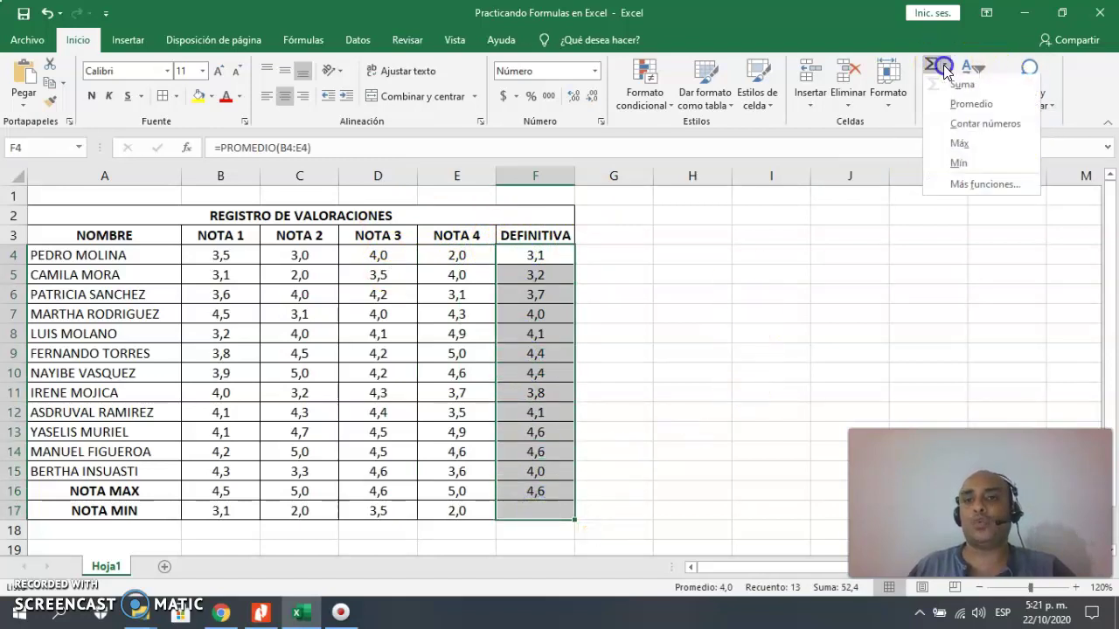
left_click(975, 164)
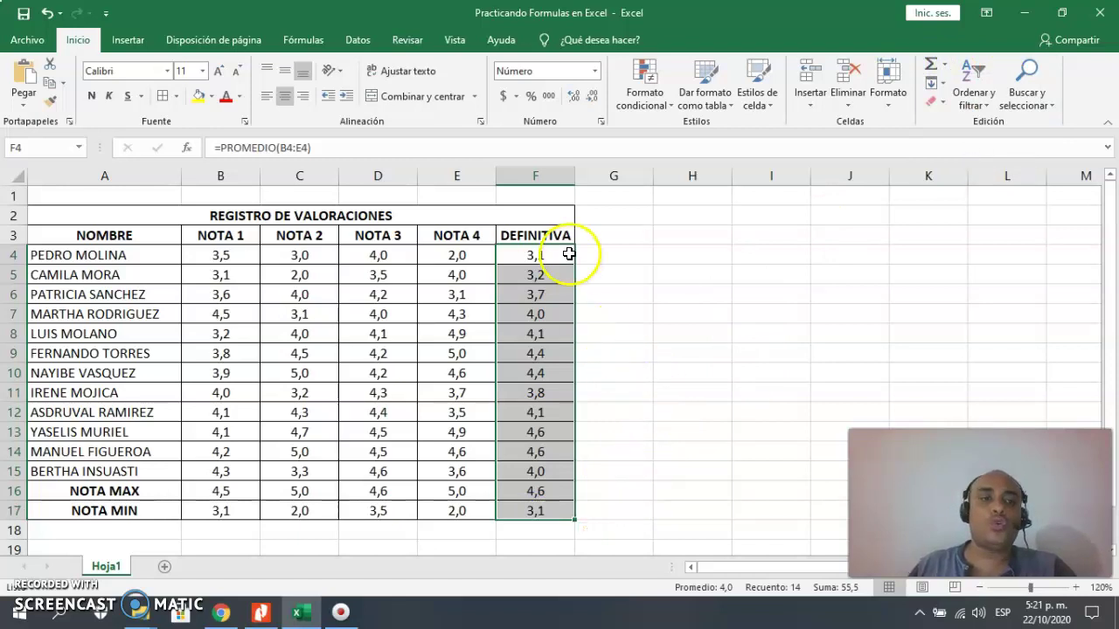
left_click(633, 253)
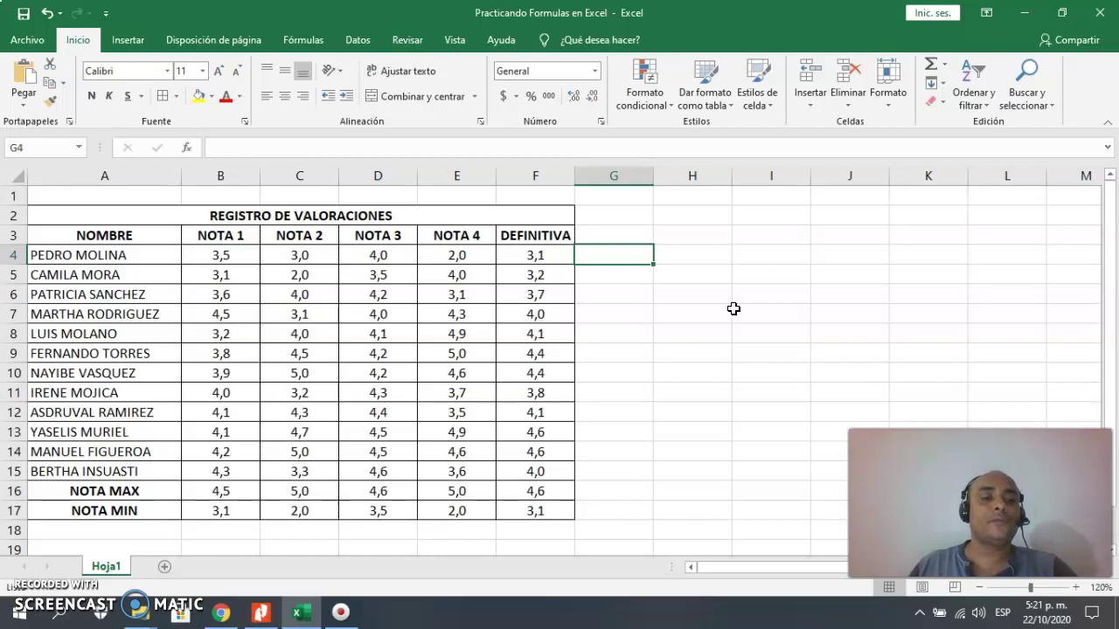
left_click(260, 612)
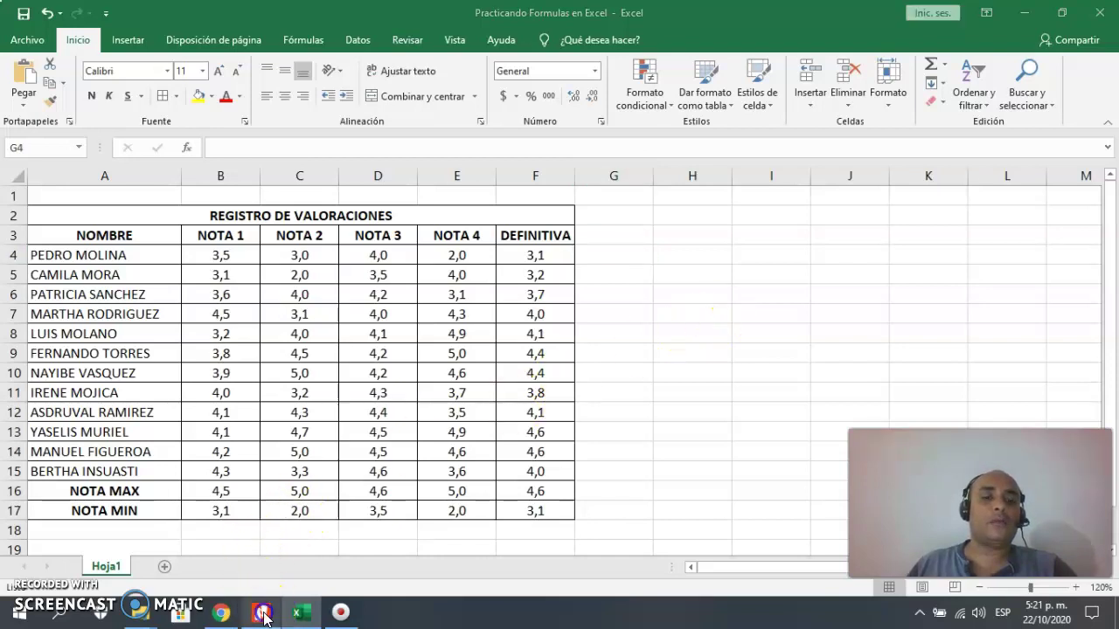
scroll(454, 496, "down", 2)
scroll(348, 485, "down", 2)
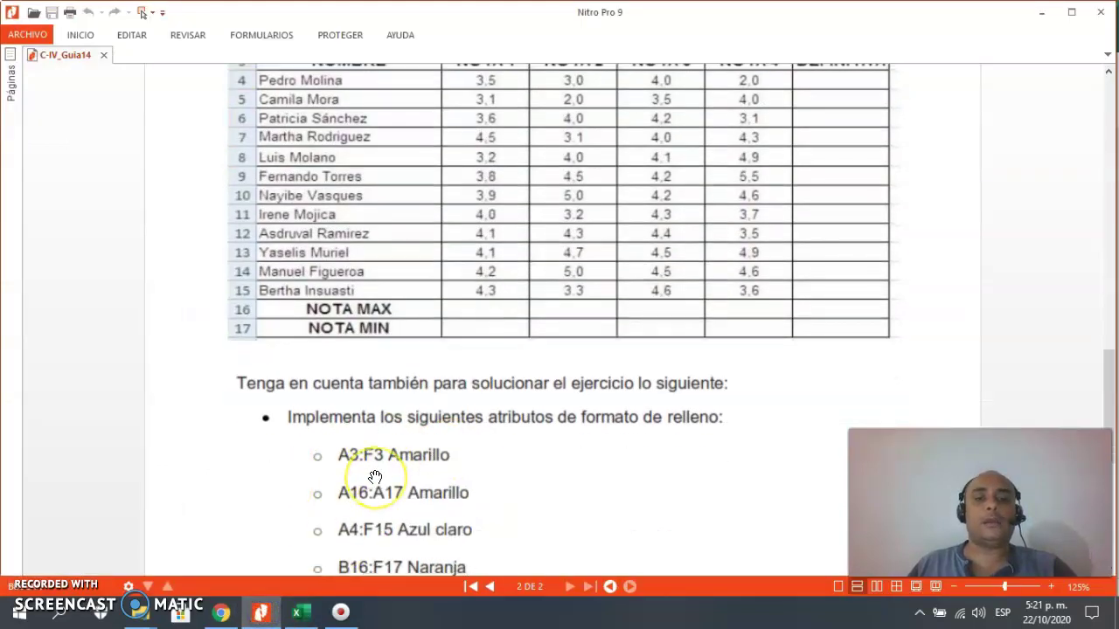
scroll(374, 478, "down", 1)
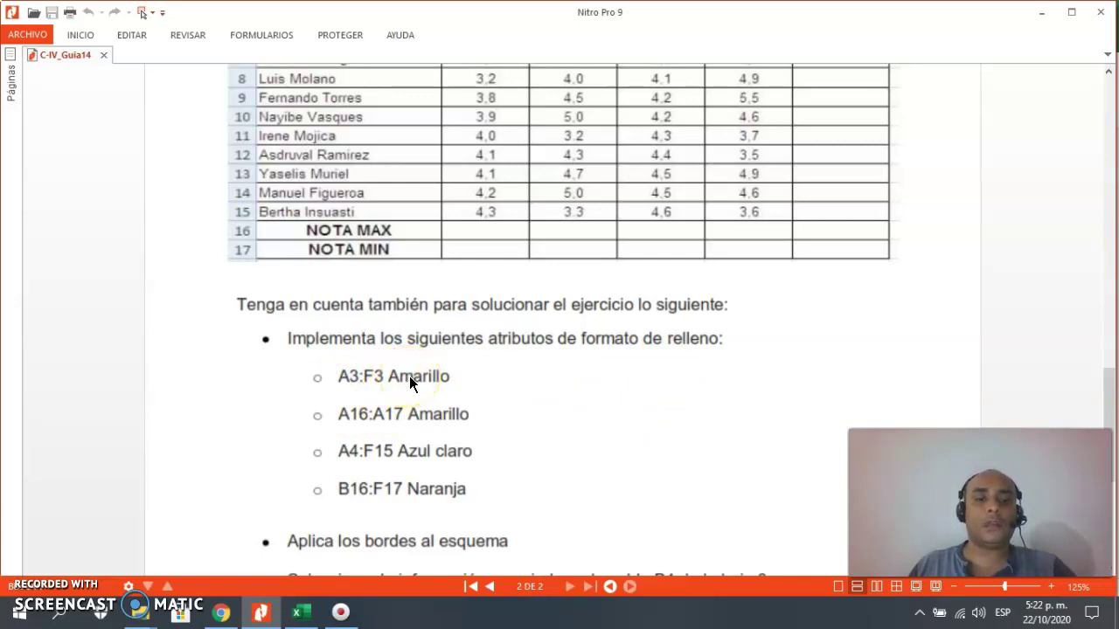
left_click(302, 614)
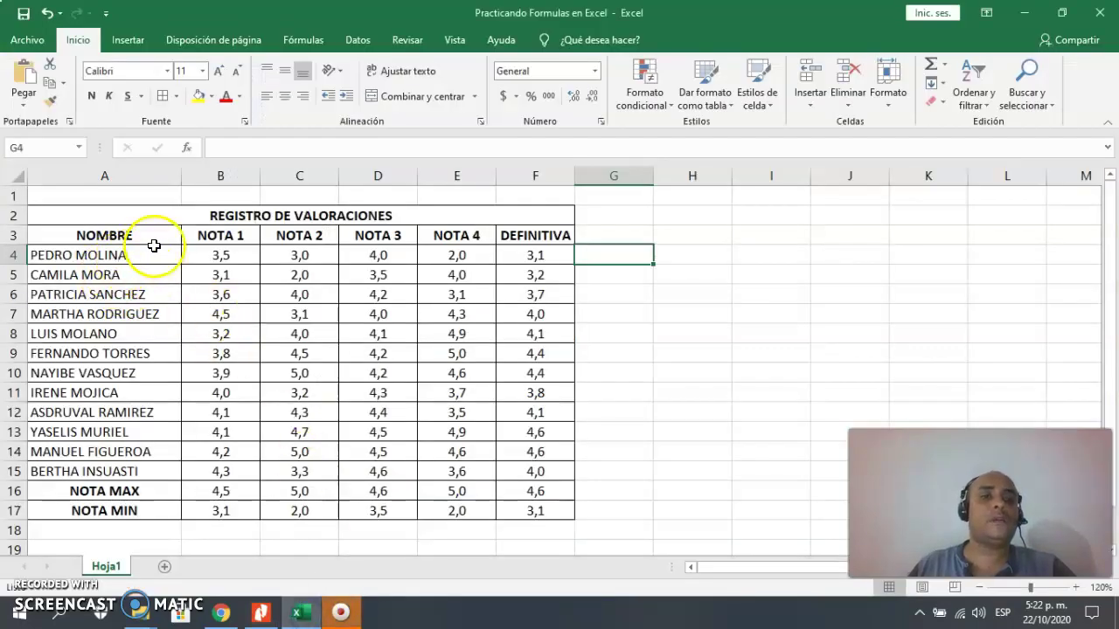
Fill the header row A3:F3, starting at NOMBRE, with yellow.
left_click(59, 237)
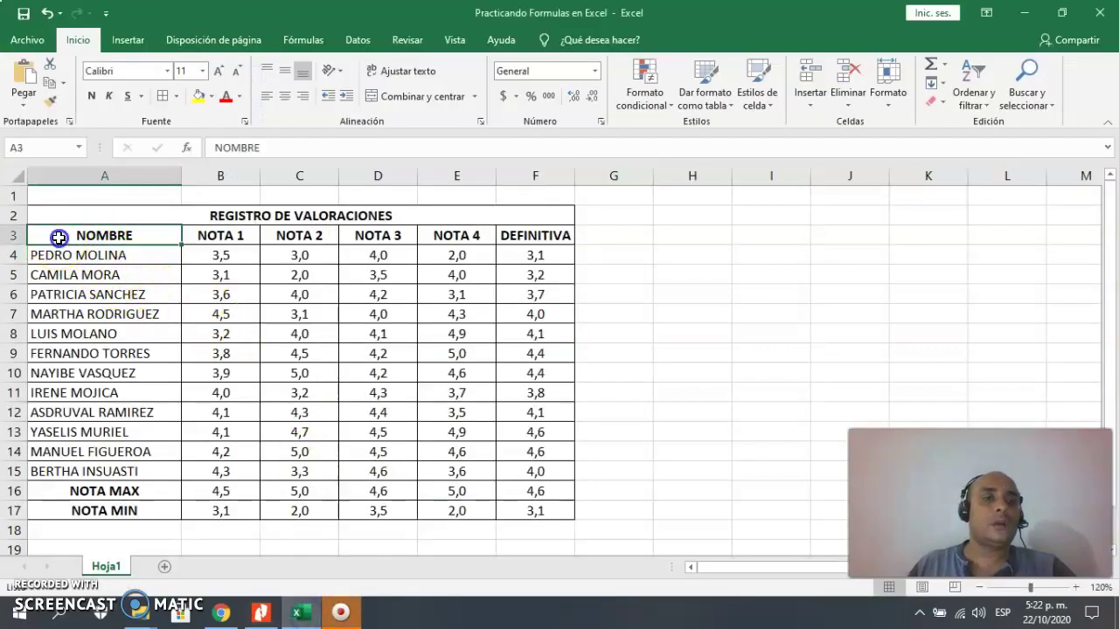
left_click_drag(59, 238, 528, 235)
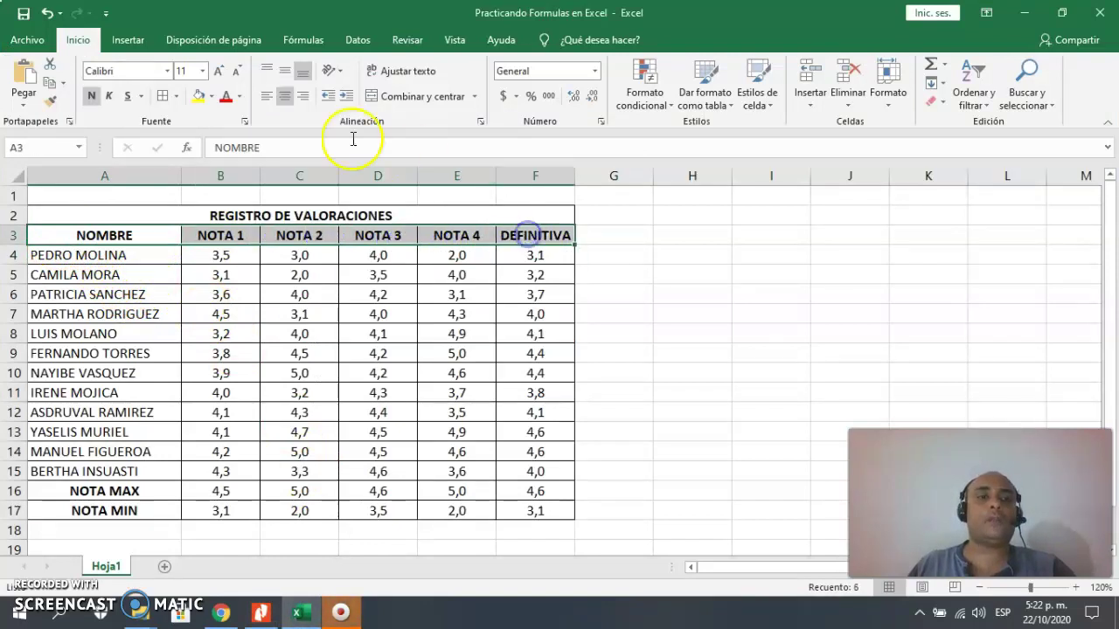
left_click(200, 98)
left_click(341, 343)
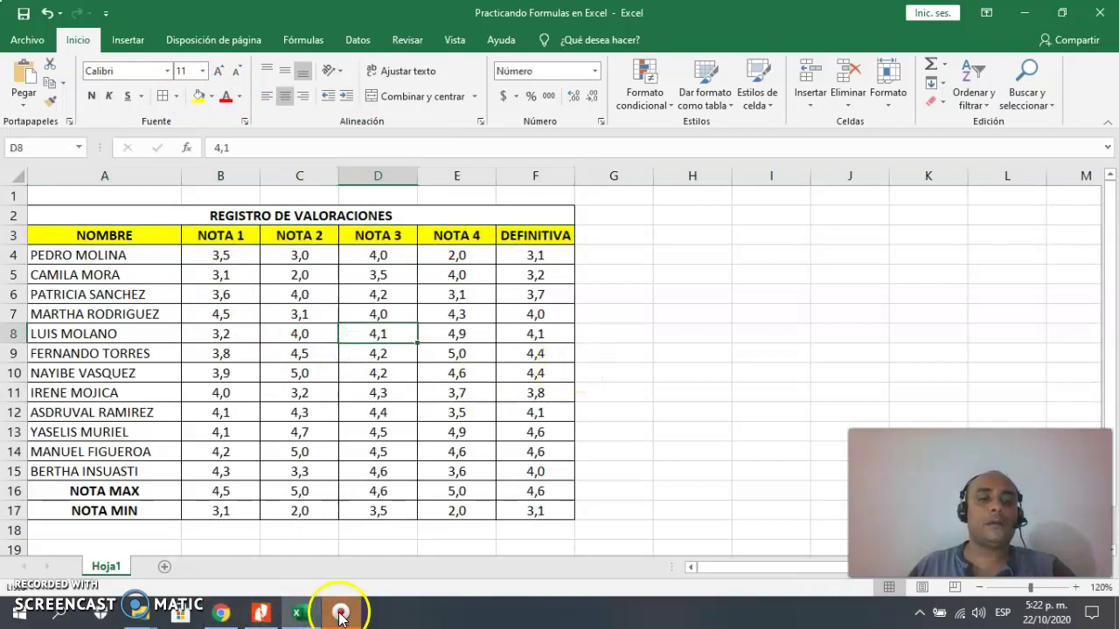
Give the NOTA MAX and NOTA MIN labels in A16:A17 the same yellow fill, checking the exercise PDF.
left_click(264, 614)
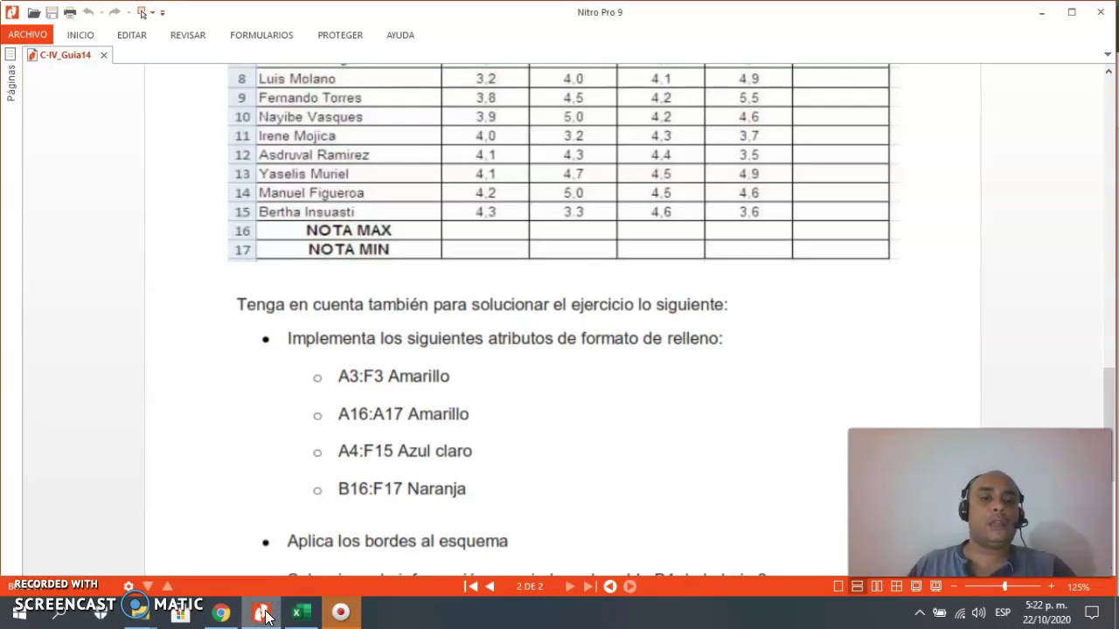
left_click(265, 615)
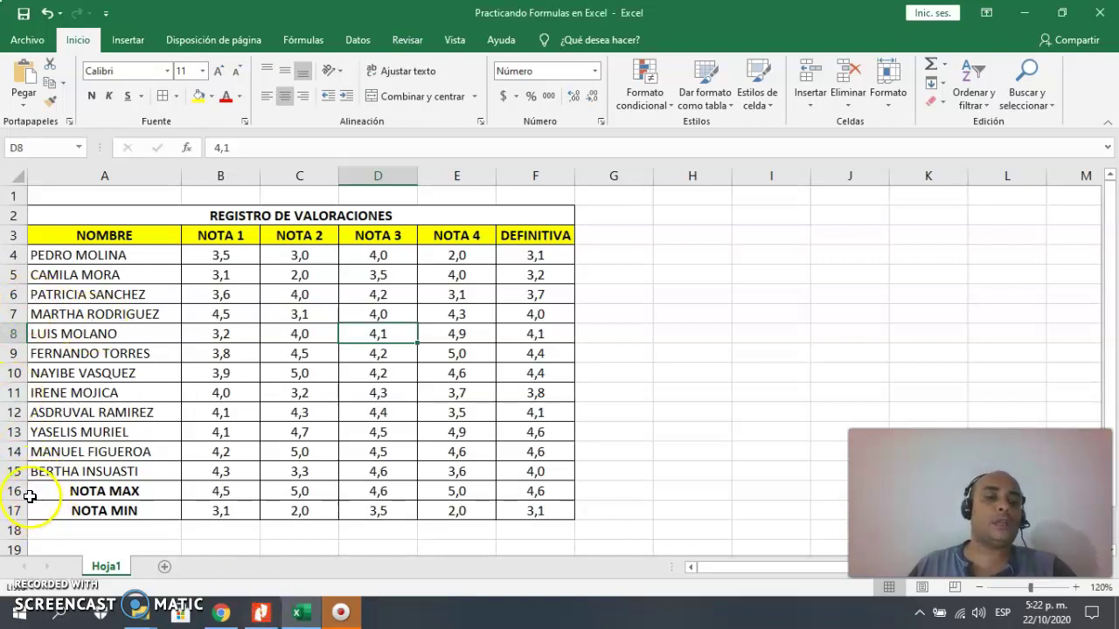
left_click_drag(53, 496, 56, 513)
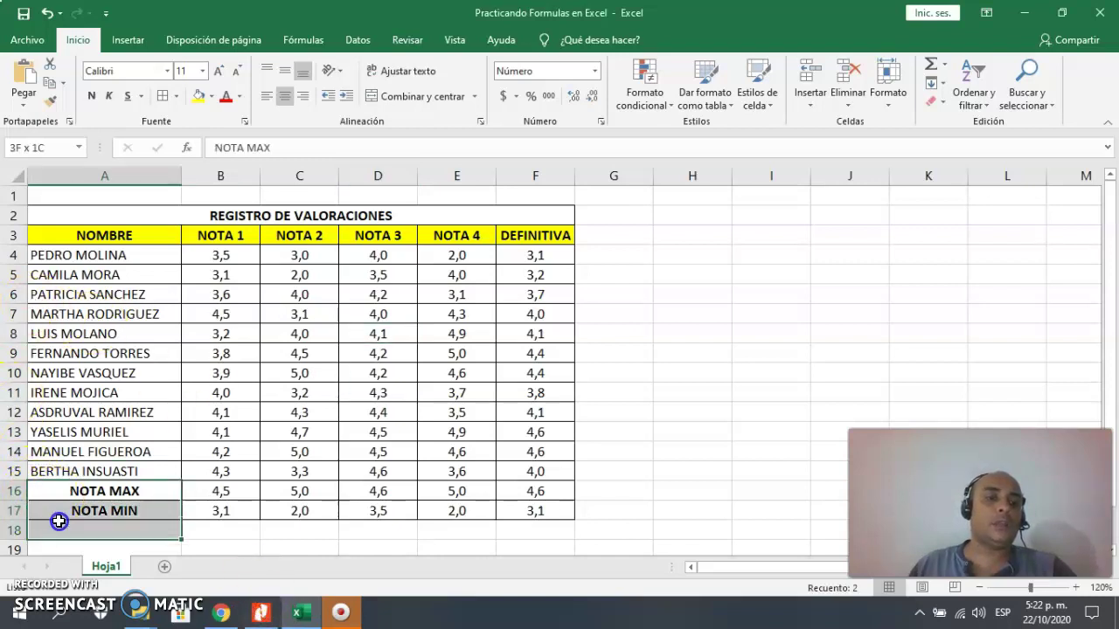
left_click(199, 96)
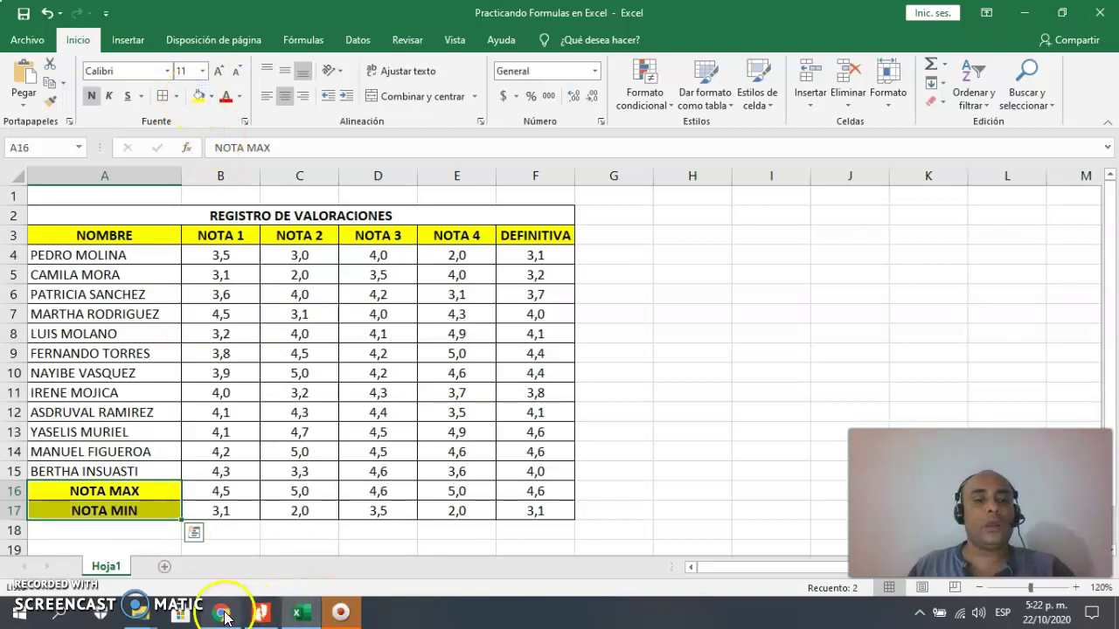
left_click(261, 612)
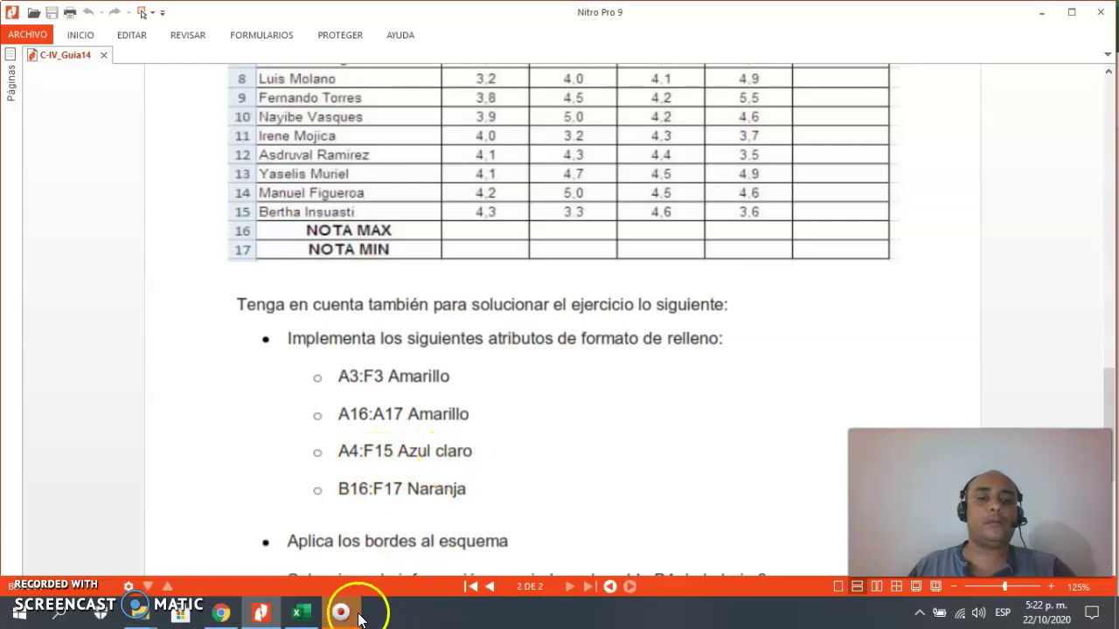
Fill the whole grade block B4:F16 blue, then bring the exercise PDF back up.
left_click(302, 615)
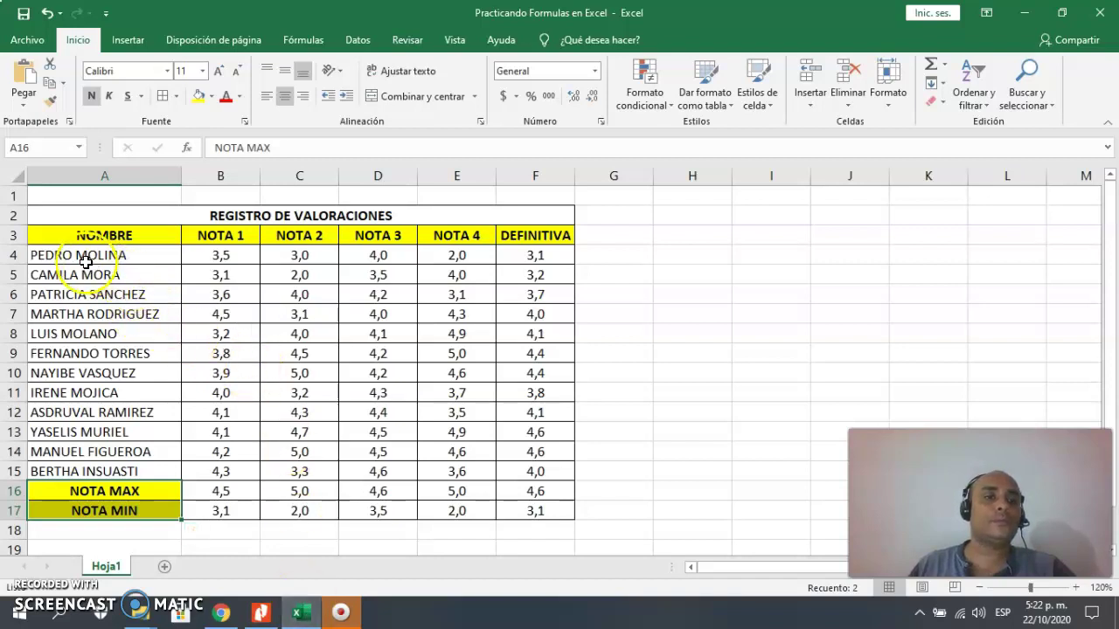
left_click(223, 256)
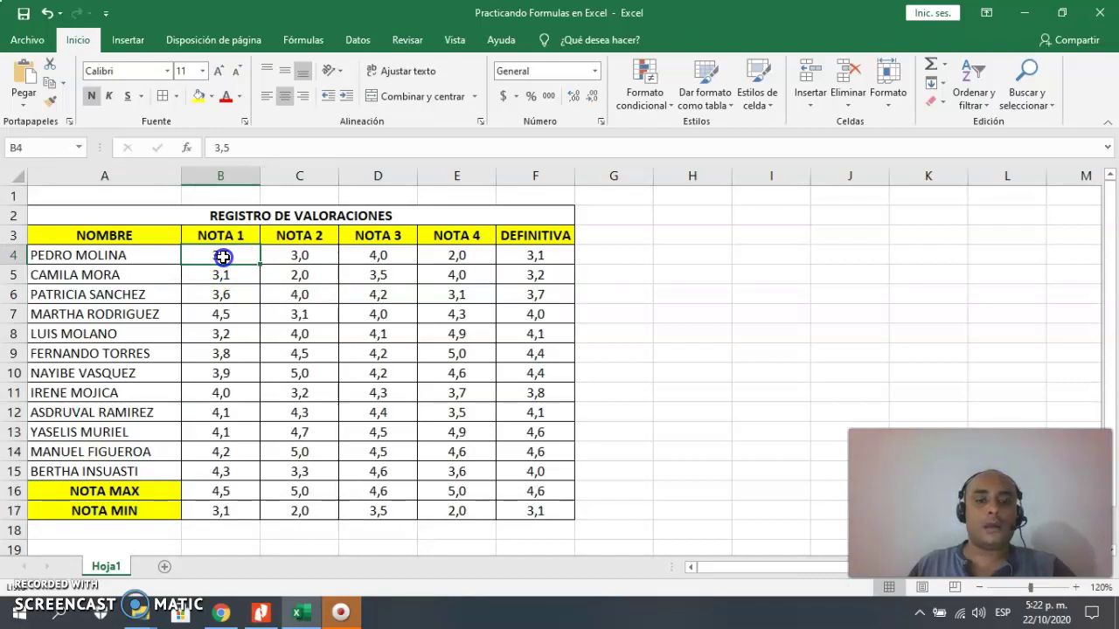
left_click_drag(223, 256, 524, 248)
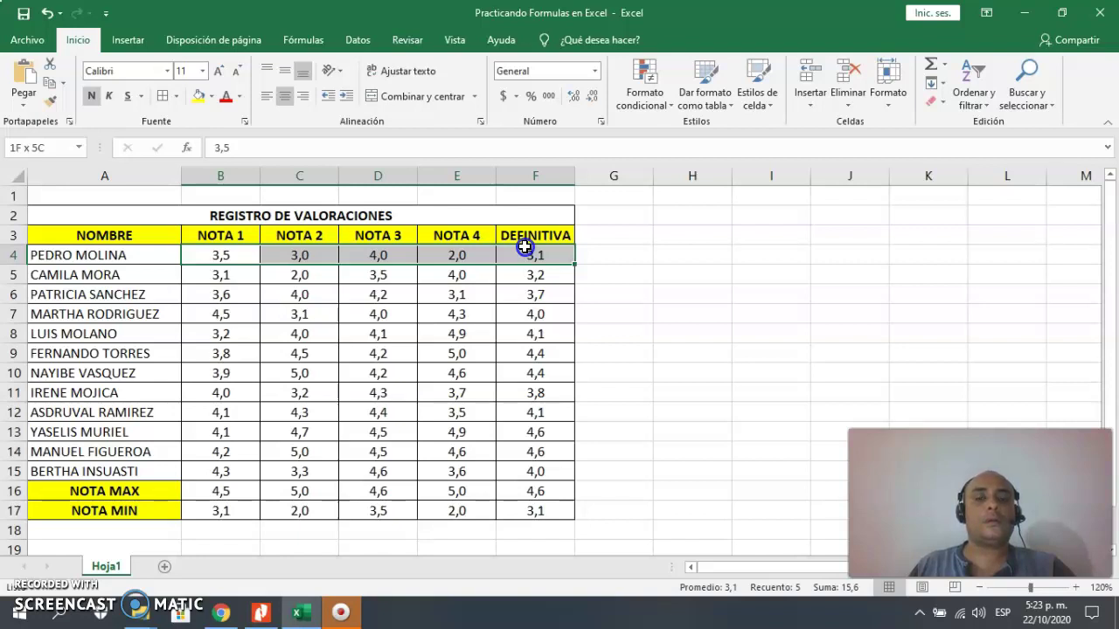
left_click_drag(525, 247, 557, 489)
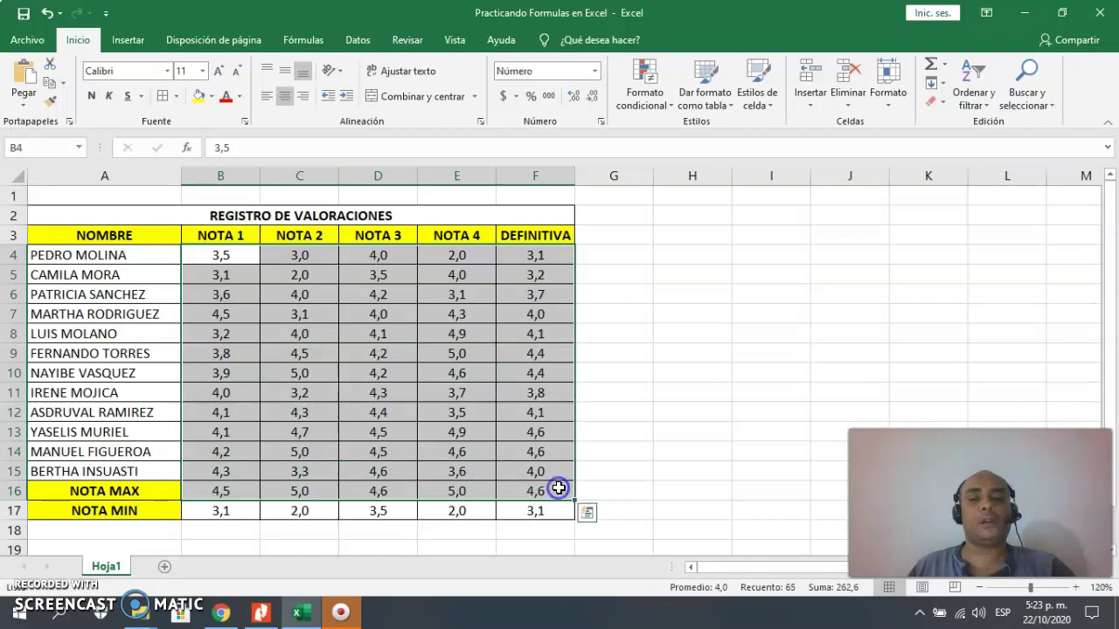
left_click(213, 97)
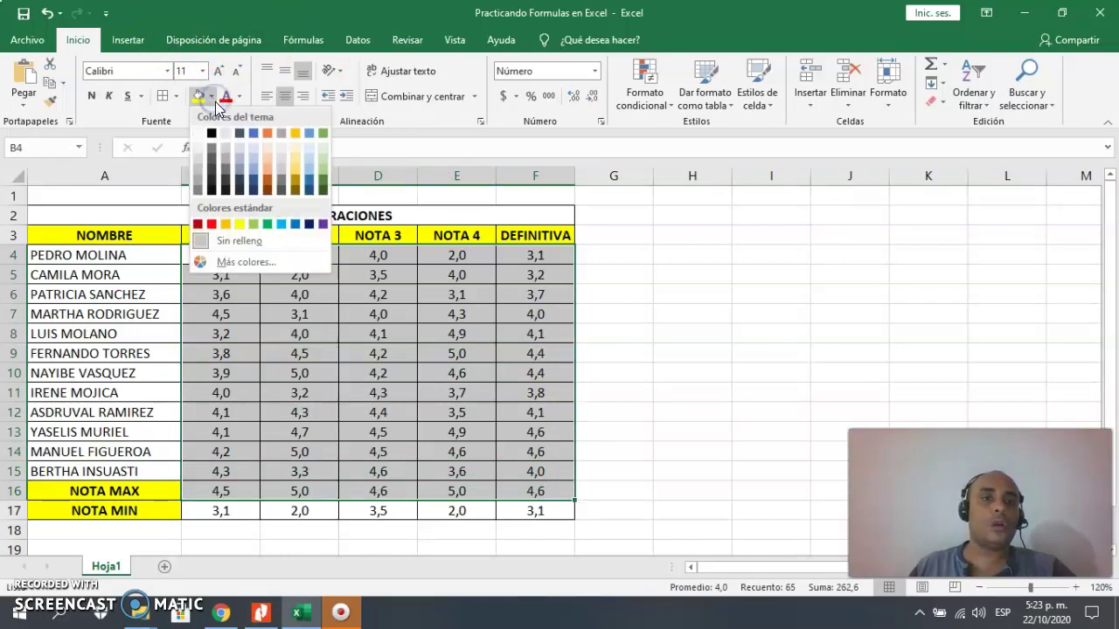
left_click(254, 133)
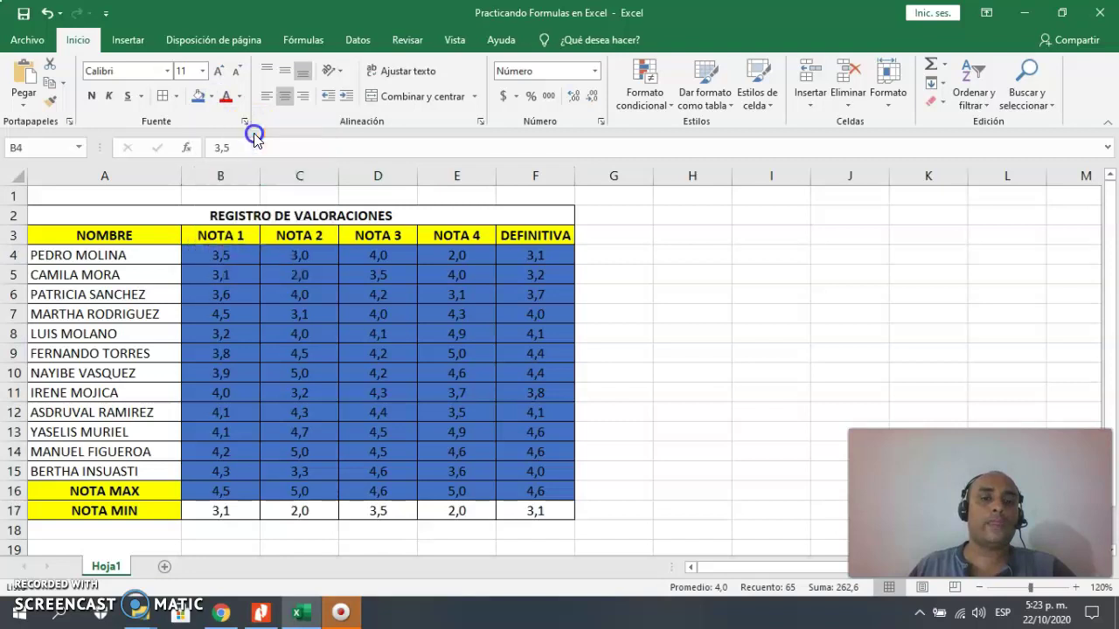
left_click(642, 273)
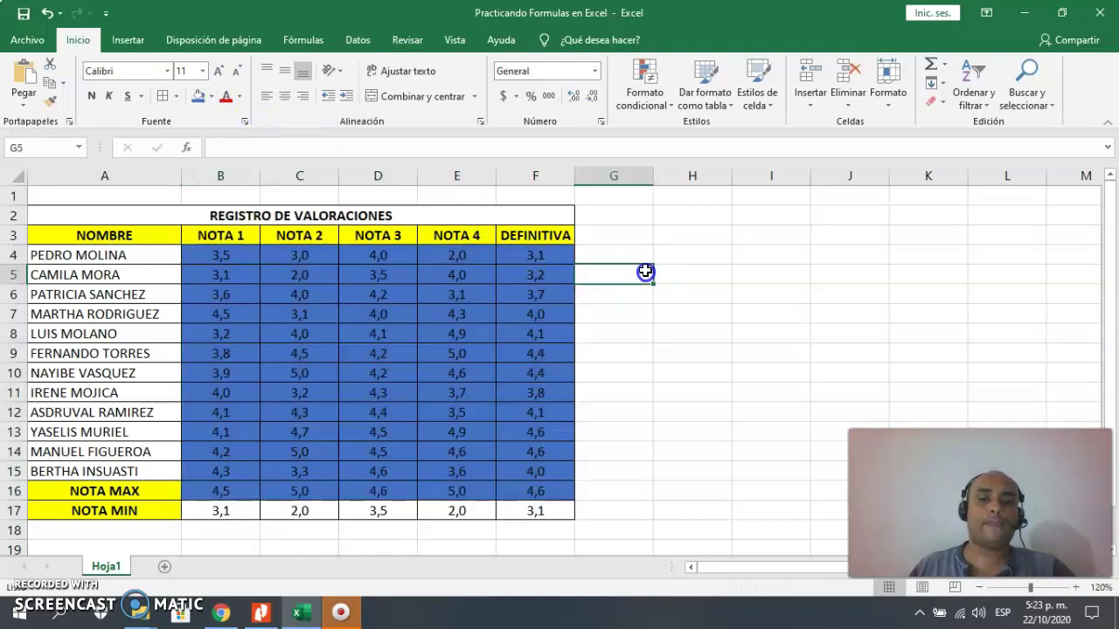
left_click(261, 611)
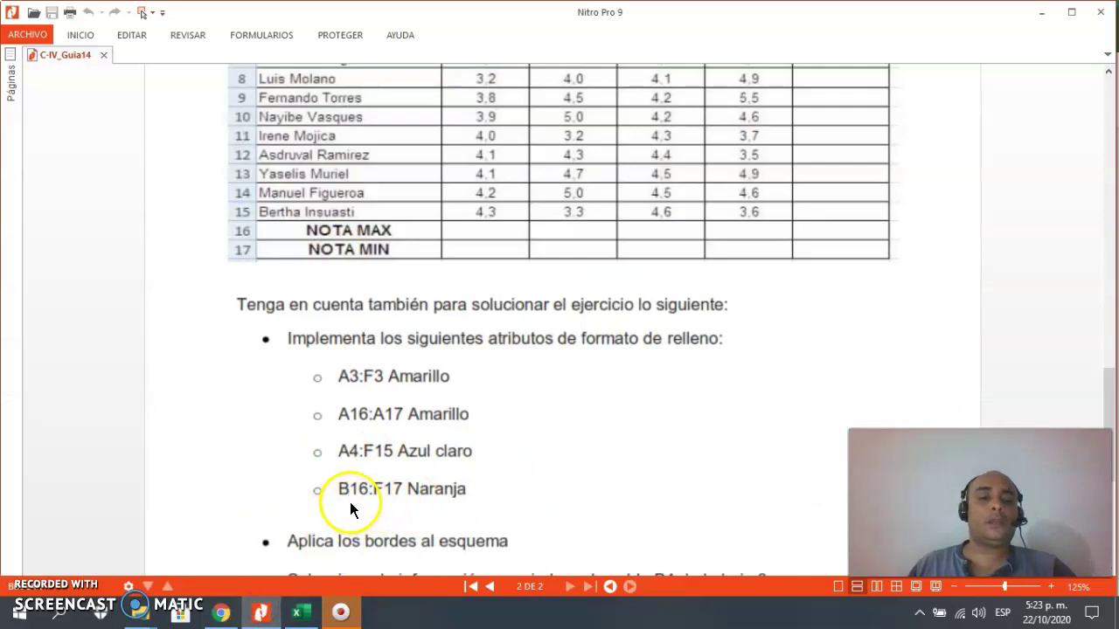
Fill the NOTA MAX and NOTA MIN result cells B16:F17 orange.
left_click(300, 614)
left_click(230, 513)
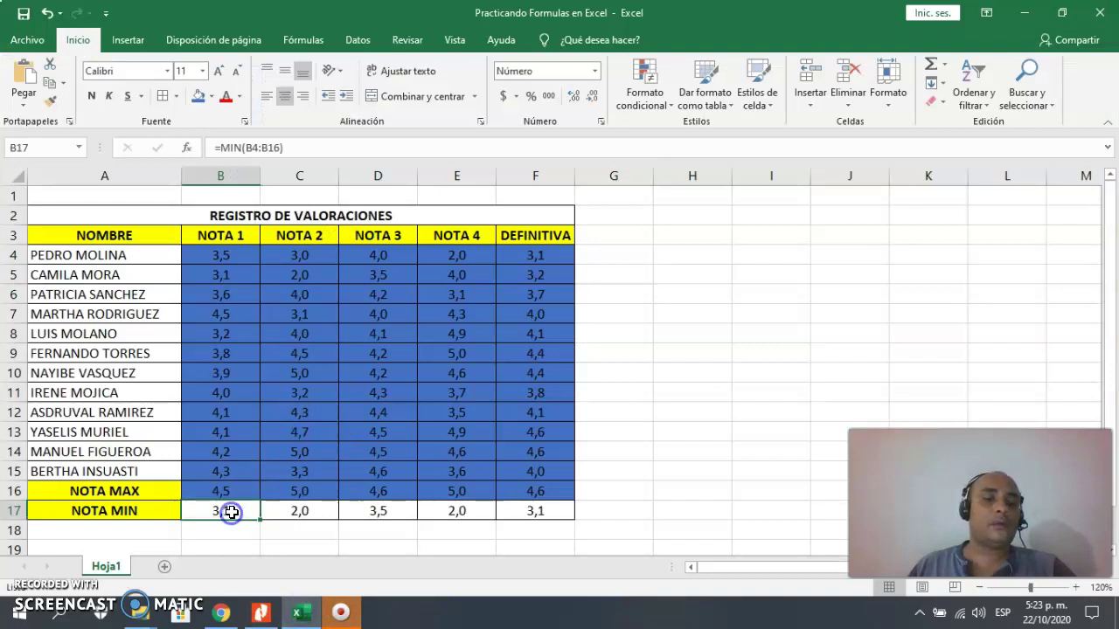
left_click(229, 492)
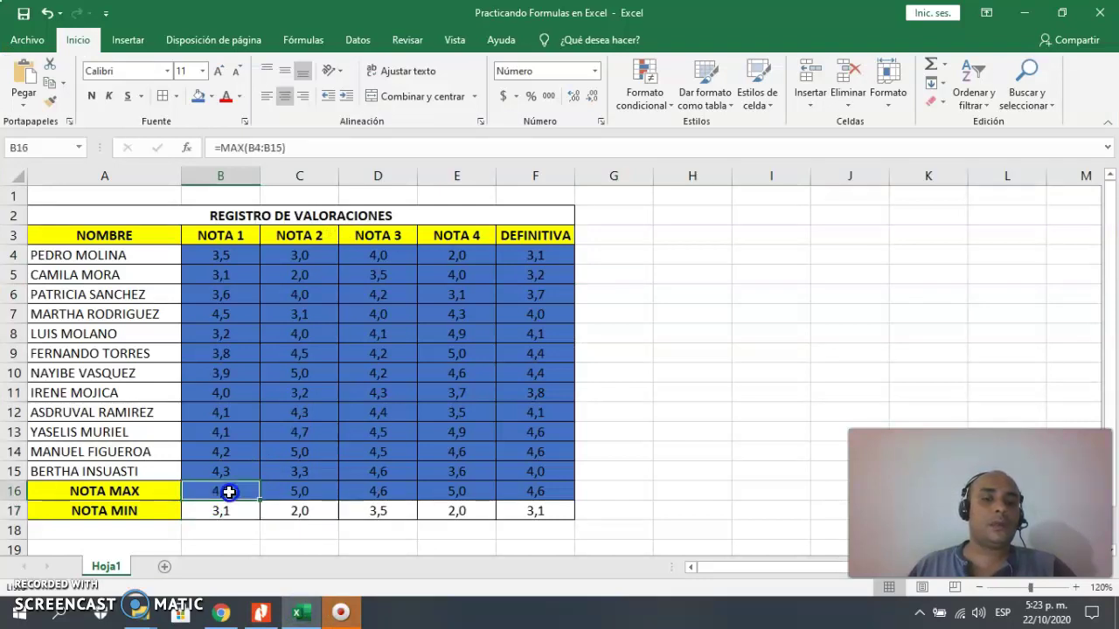
left_click_drag(229, 492, 535, 515)
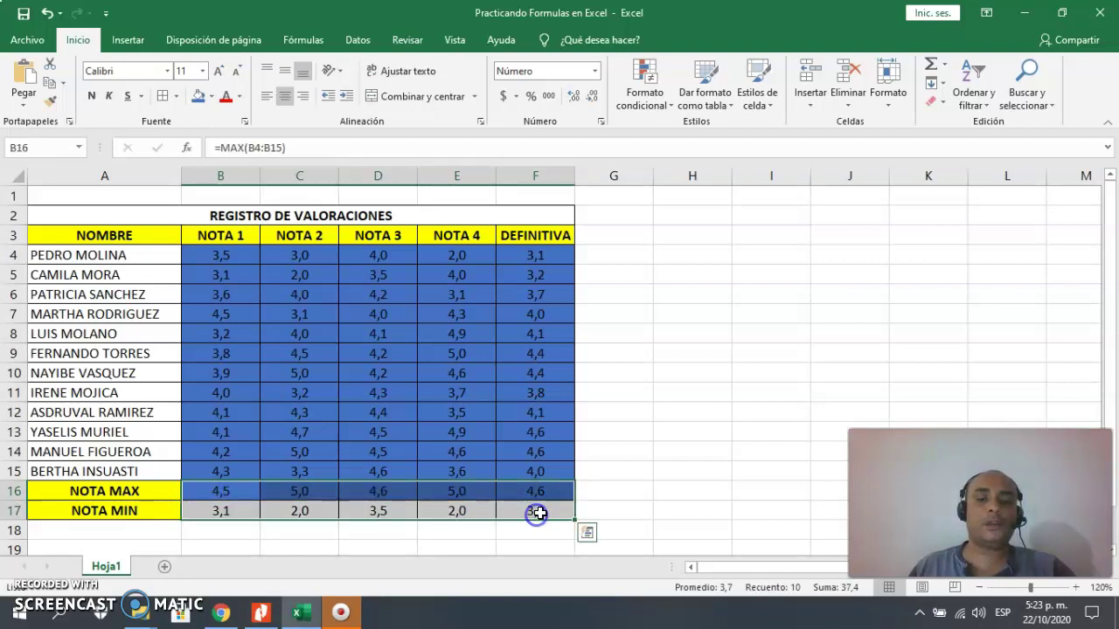
left_click(213, 94)
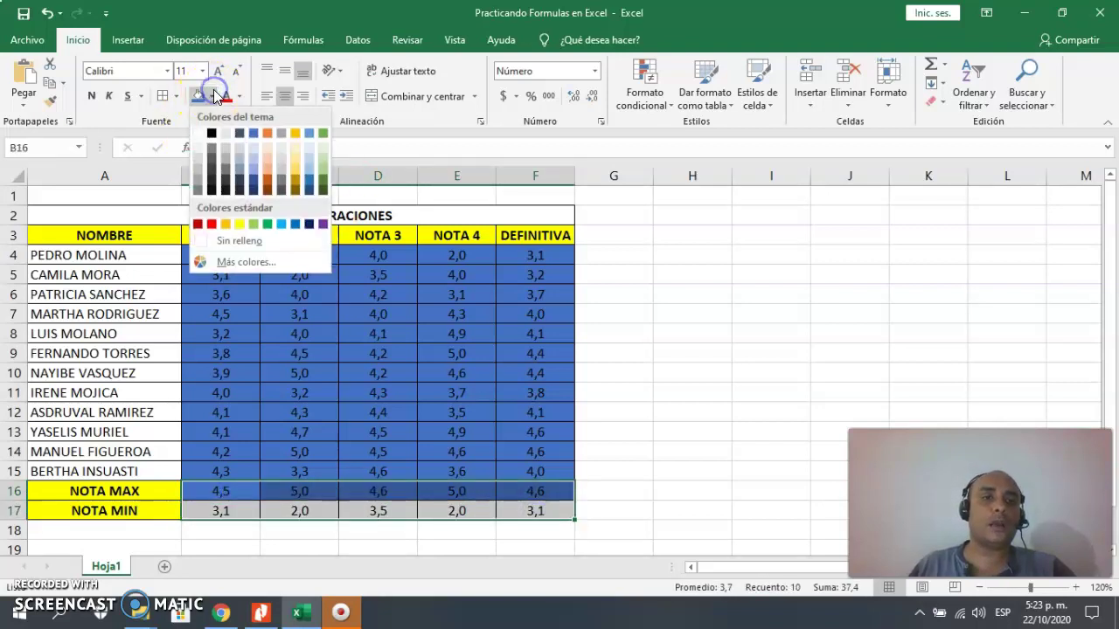
left_click(268, 130)
left_click(687, 331)
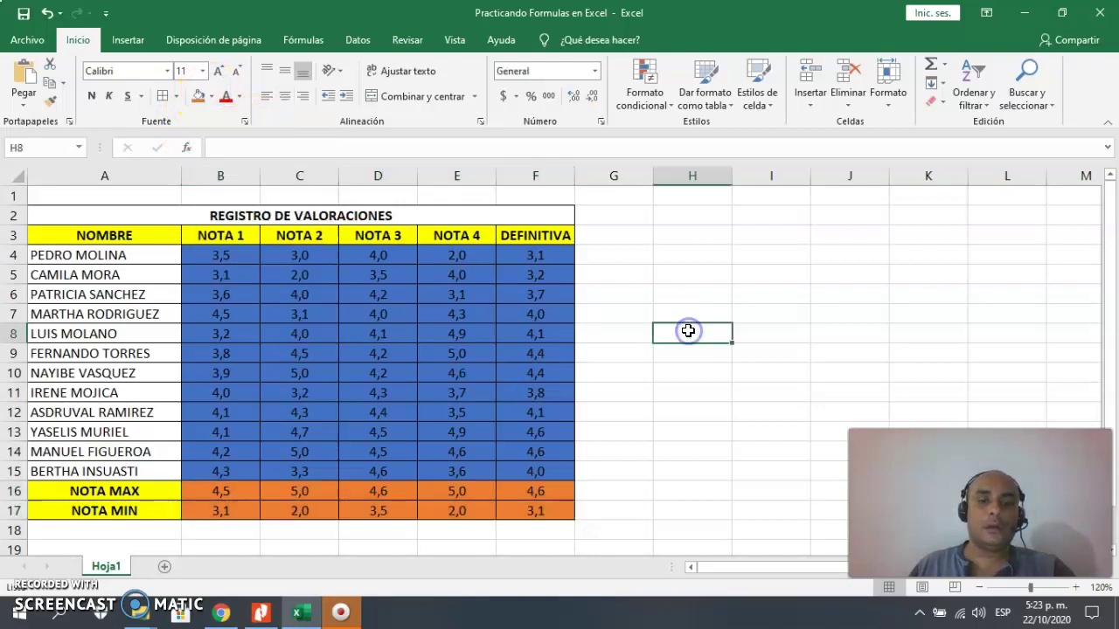